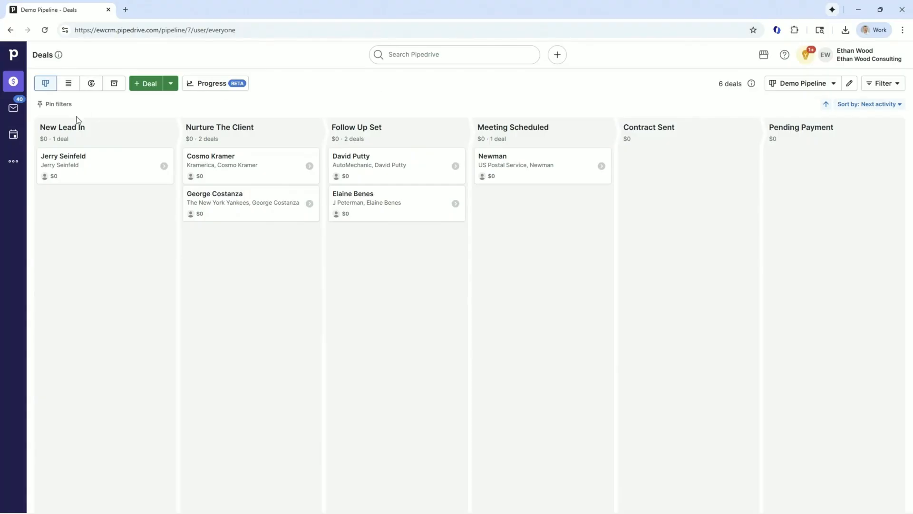
Step: Open the Automations area and start a new blank automation
left_click(10, 161)
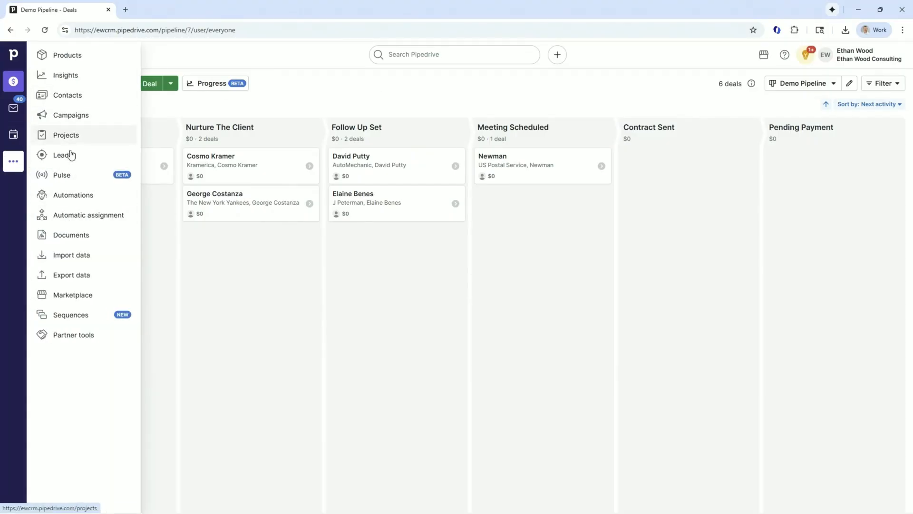
left_click(66, 197)
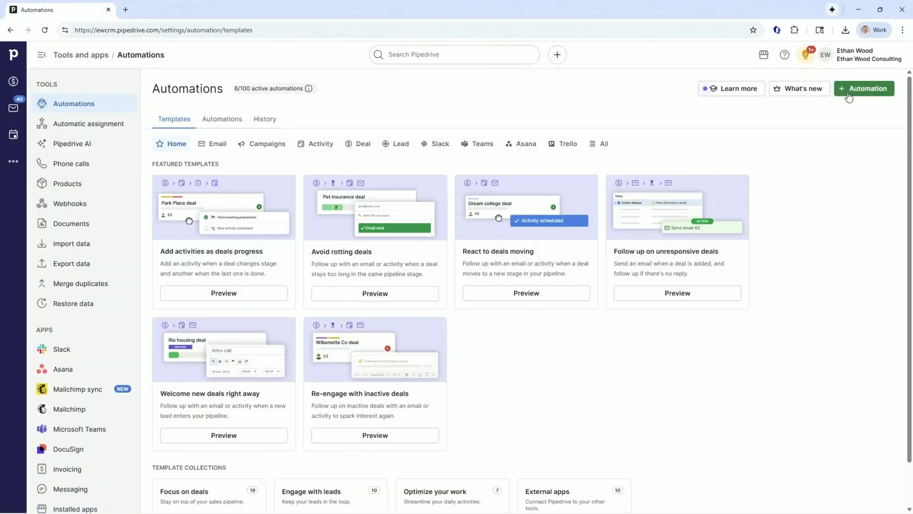
left_click(854, 90)
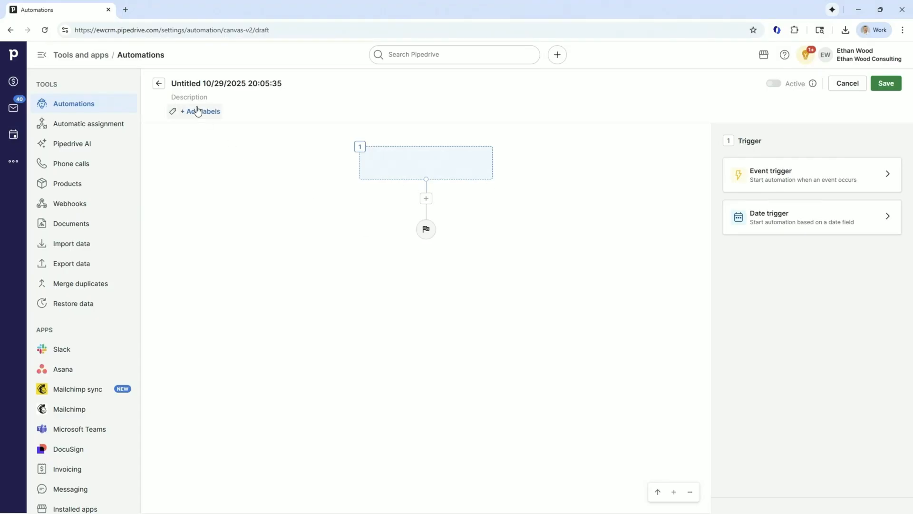
Step: Open the Sequences page in Pulse and show the options for creating a new sequence
left_click(14, 161)
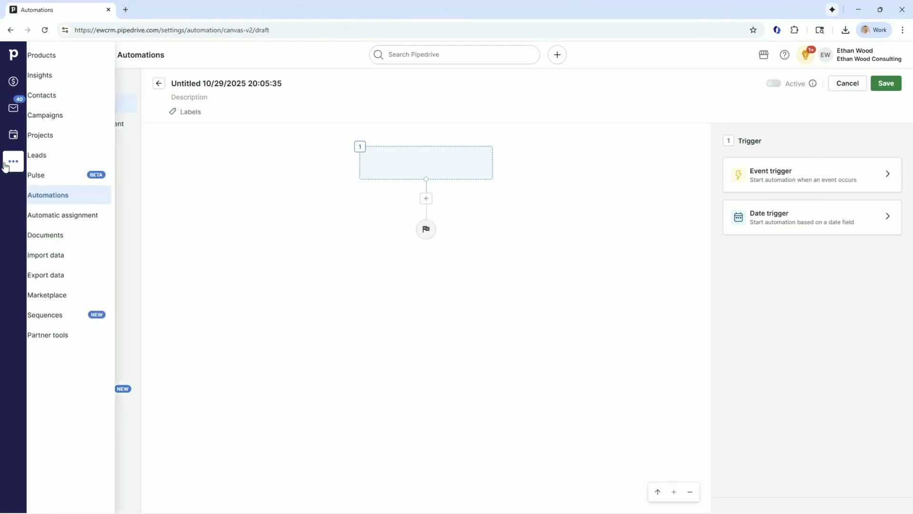
left_click(72, 176)
left_click(78, 108)
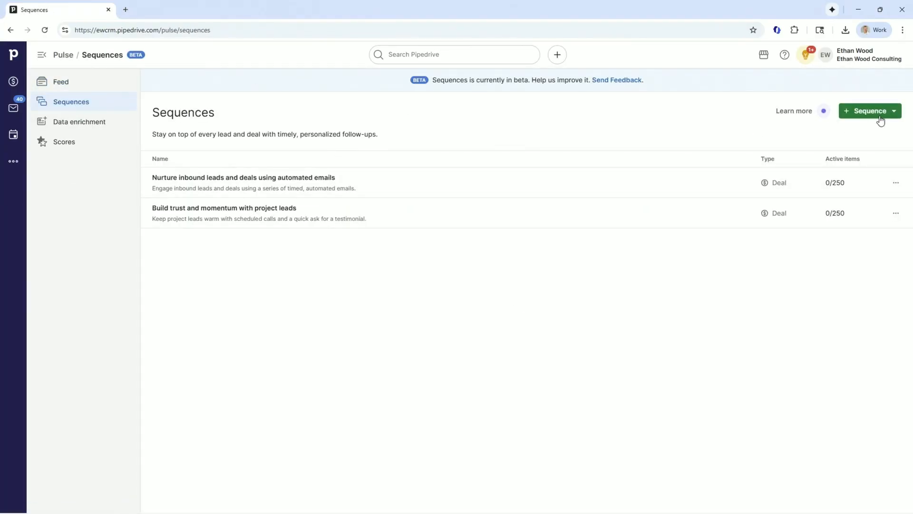
left_click(881, 121)
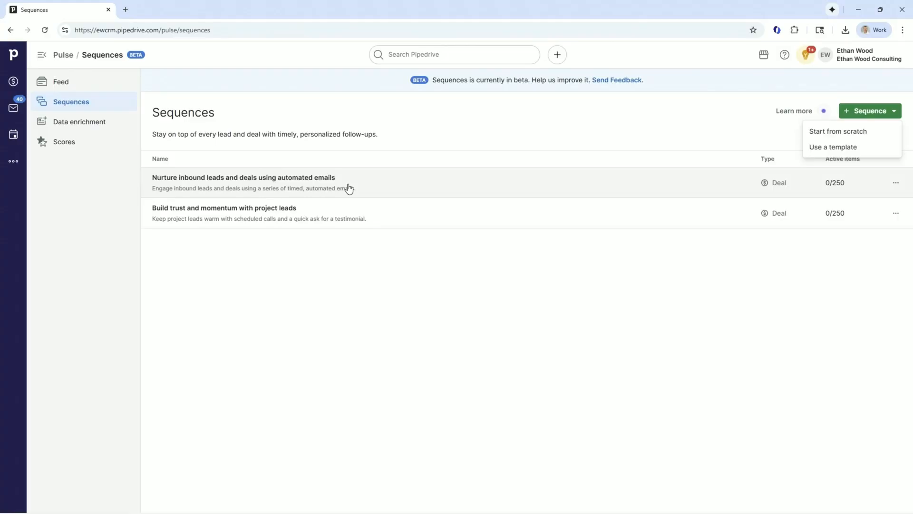
Step: Return to the deals pipeline and move the Kramerica deal from Nurture The Client to Meeting Scheduled
left_click(19, 85)
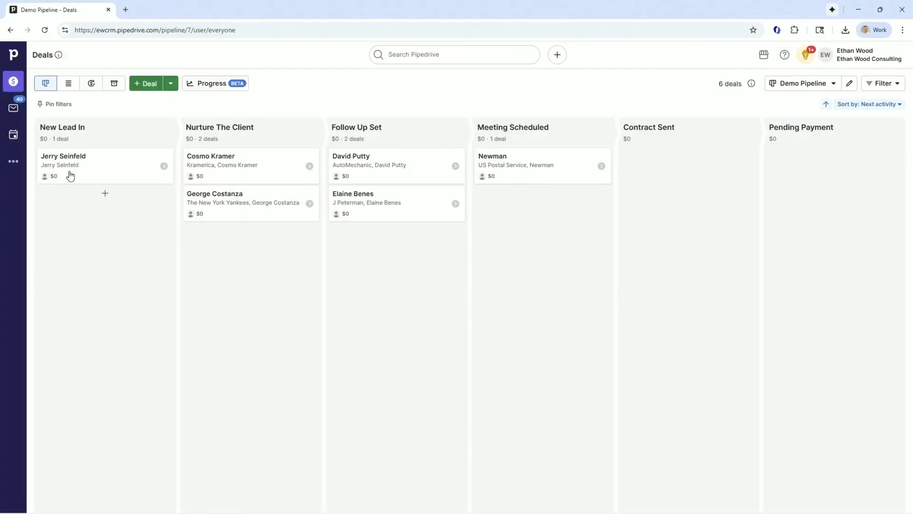
left_click(14, 161)
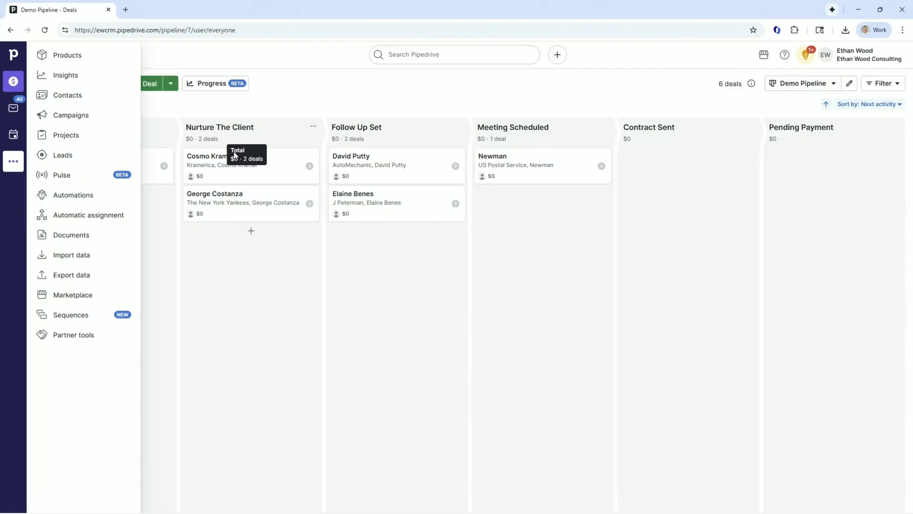
left_click(224, 276)
left_click_drag(192, 128, 255, 141)
left_click_drag(265, 174, 547, 212)
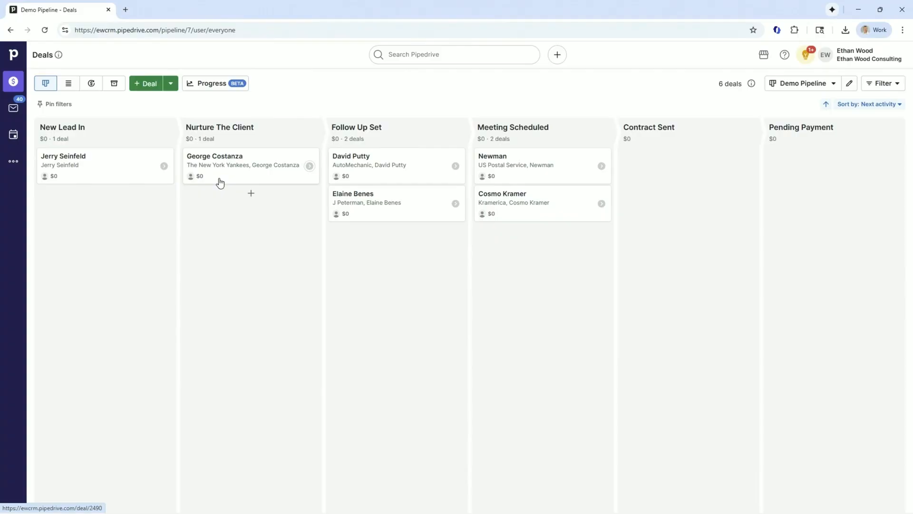
Step: Open the automation templates, filter them to Email and look through the featured ones
left_click(13, 162)
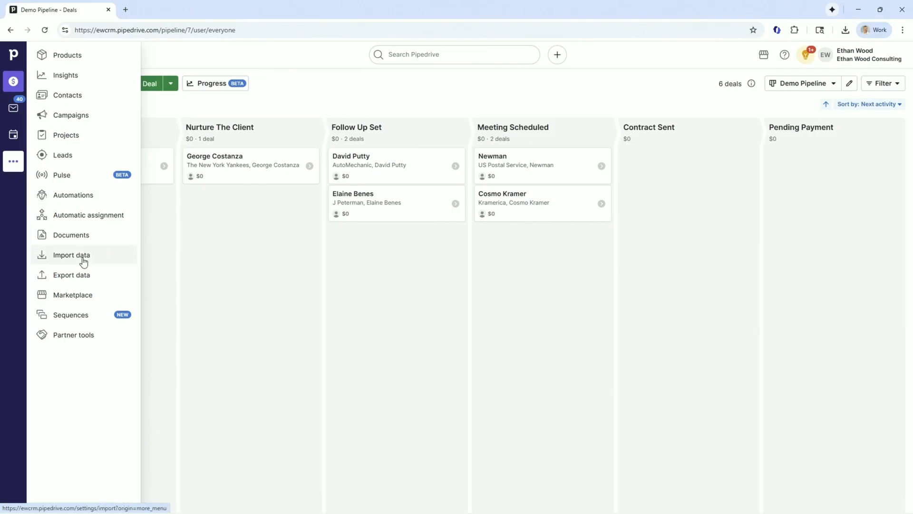
left_click(64, 199)
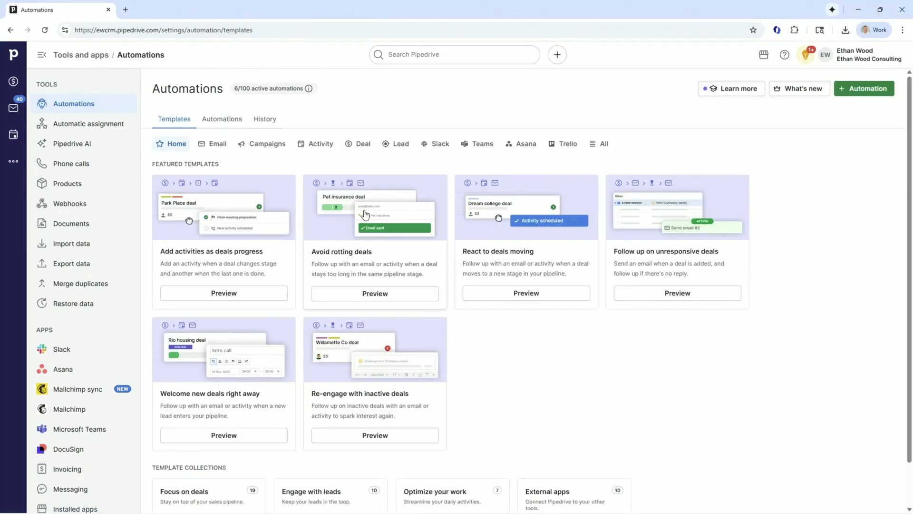
left_click(216, 144)
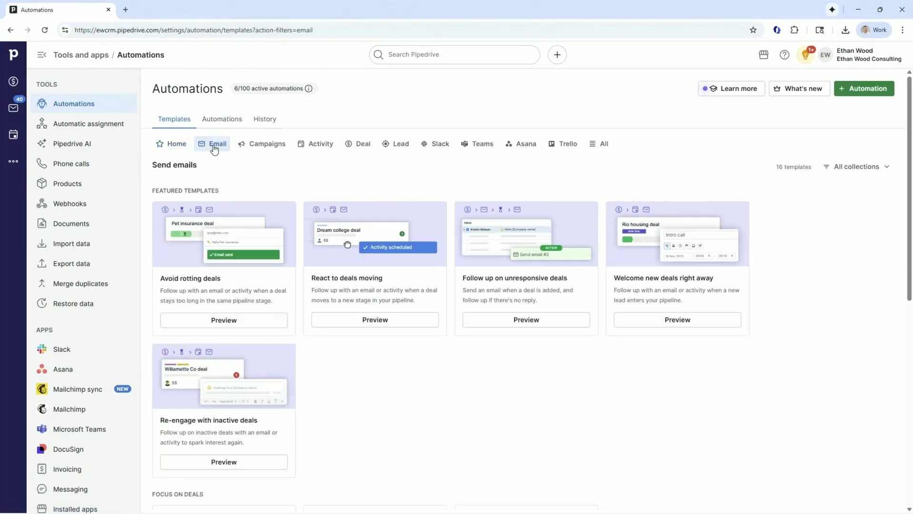
scroll(253, 206, "down", 2)
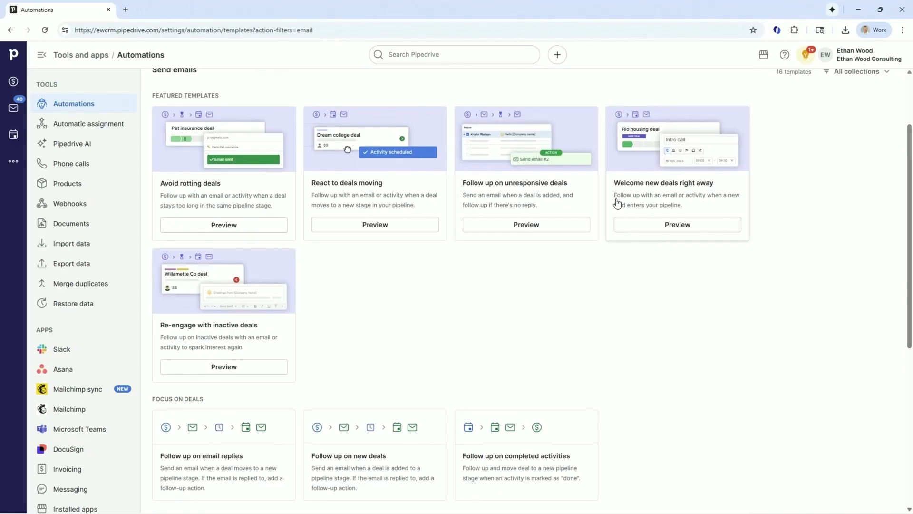
Step: Preview the "Welcome new deals right away" template and close the preview without using it
left_click(700, 201)
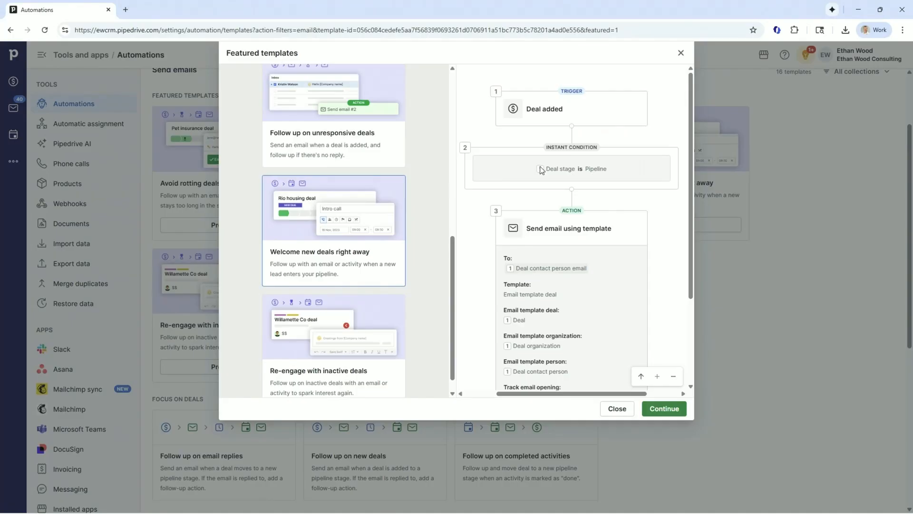
scroll(402, 197, "up", 2)
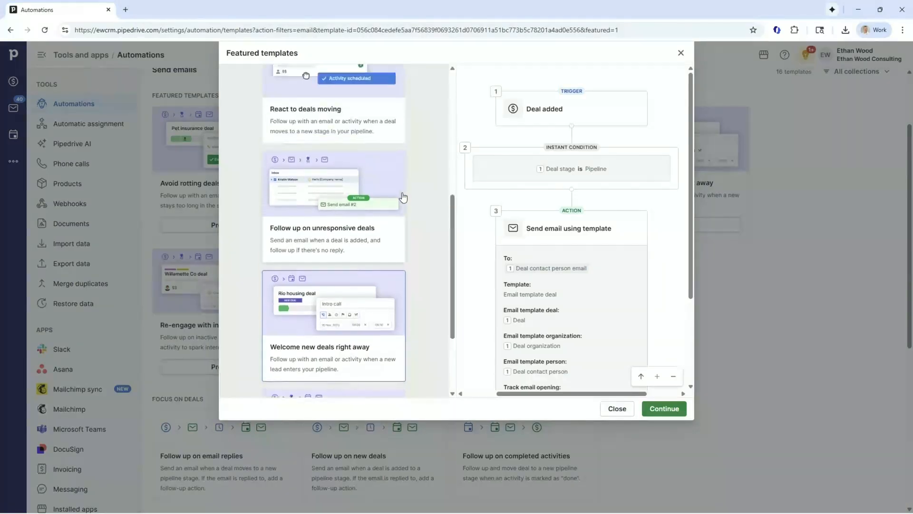
scroll(382, 279, "down", 1)
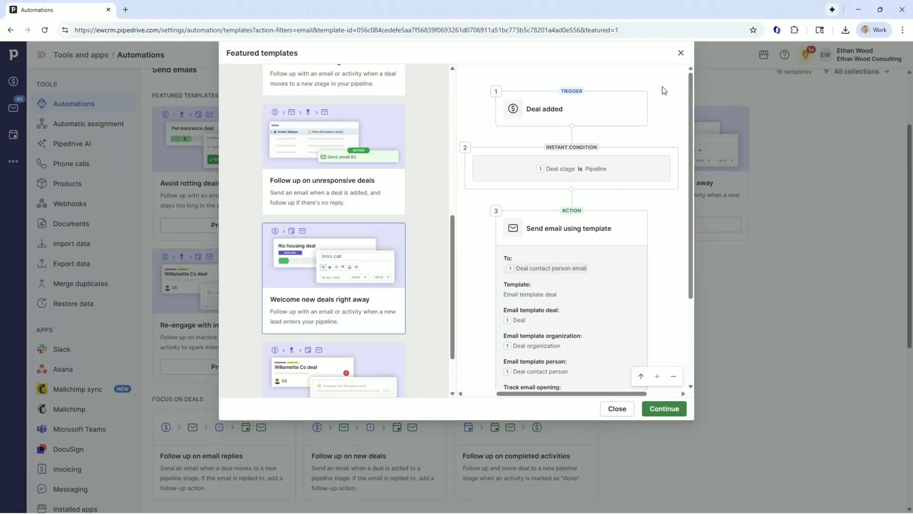
left_click(681, 54)
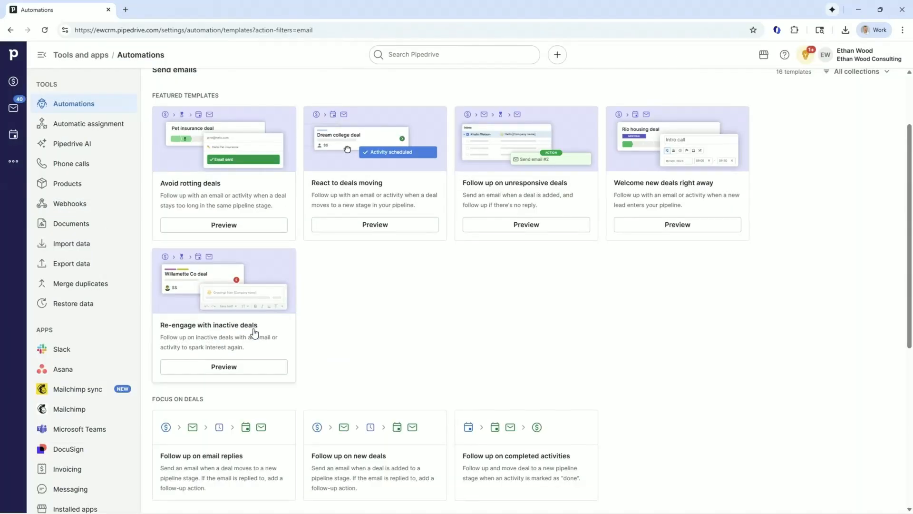
scroll(259, 305, "up", 2)
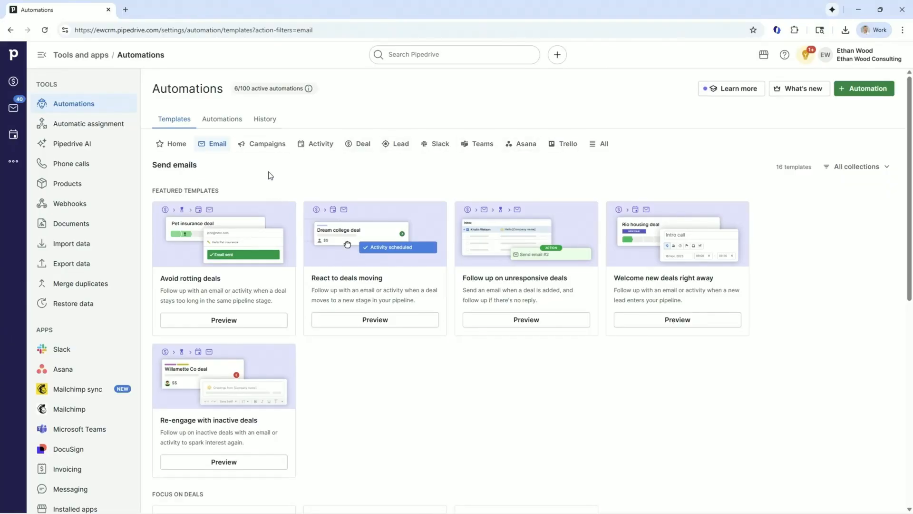
Step: Return to the deals pipeline and move every deal from the other stages into New Lead In
left_click(14, 84)
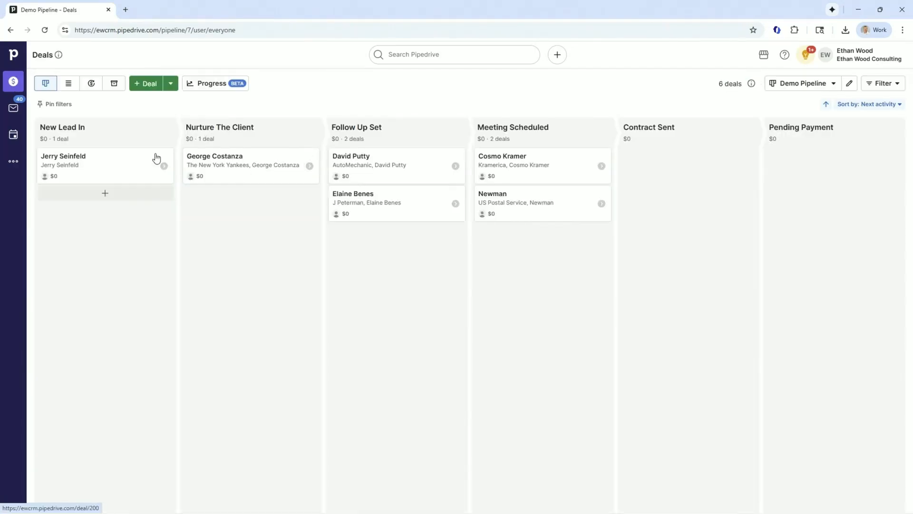
left_click_drag(229, 170, 136, 210)
left_click_drag(356, 170, 130, 248)
left_click_drag(393, 179, 134, 290)
left_click_drag(527, 167, 114, 317)
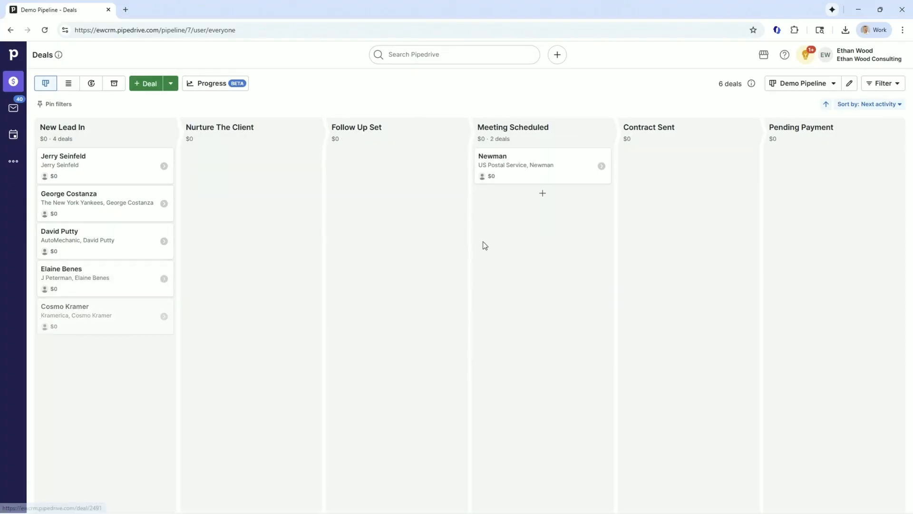
left_click_drag(519, 173, 73, 387)
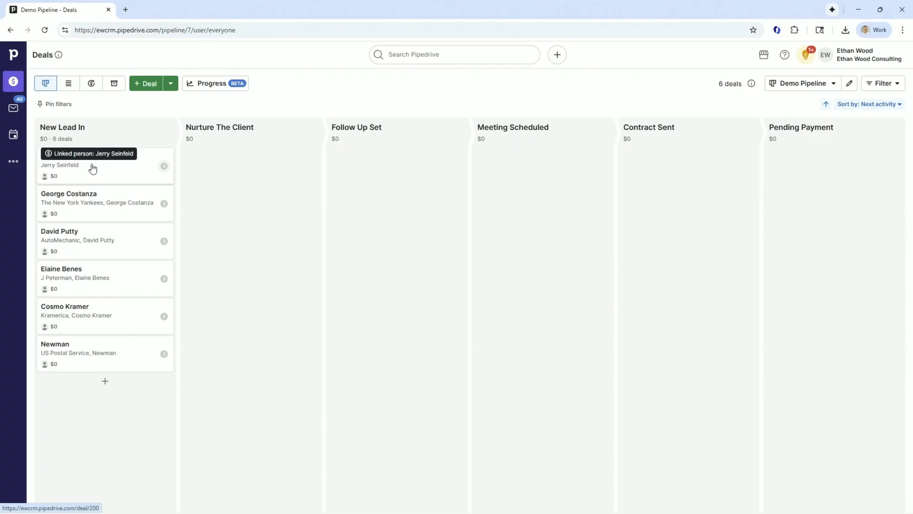
Step: Start a new automatic assignment rule for the Deal entity with the Deal added event
left_click(12, 160)
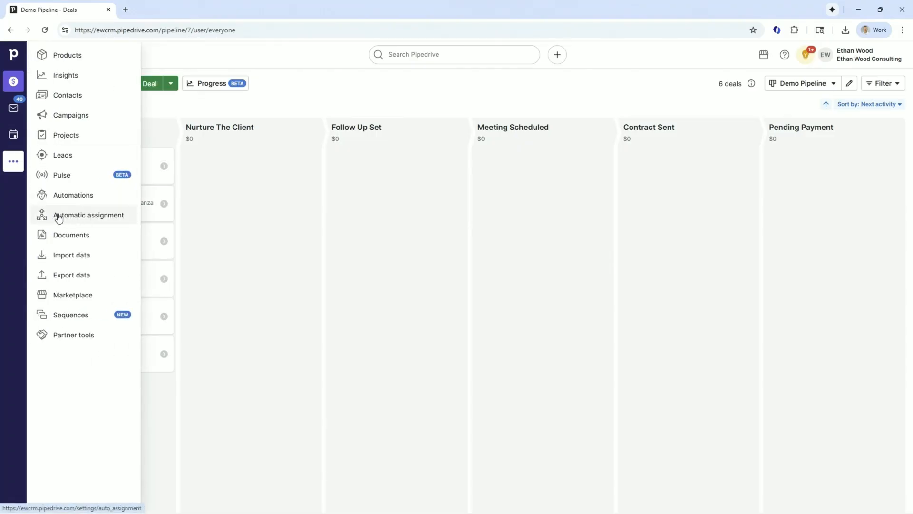
left_click(111, 217)
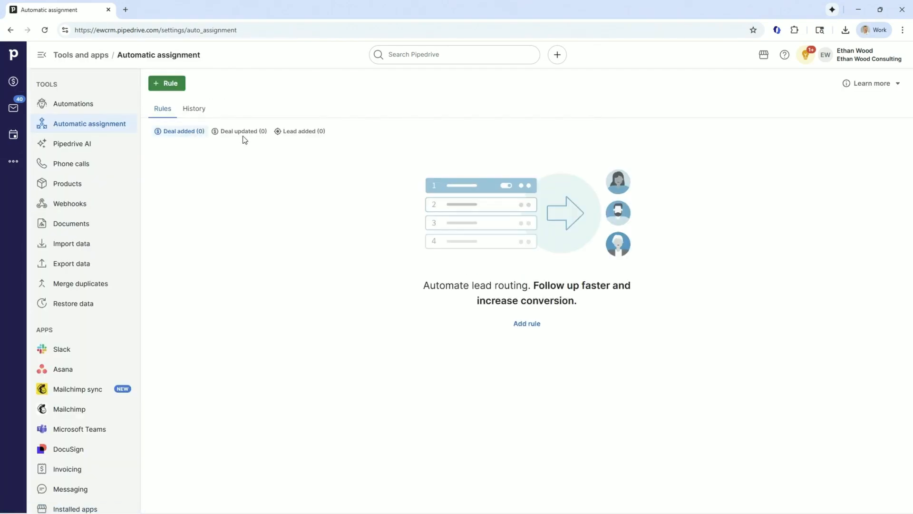
left_click(178, 85)
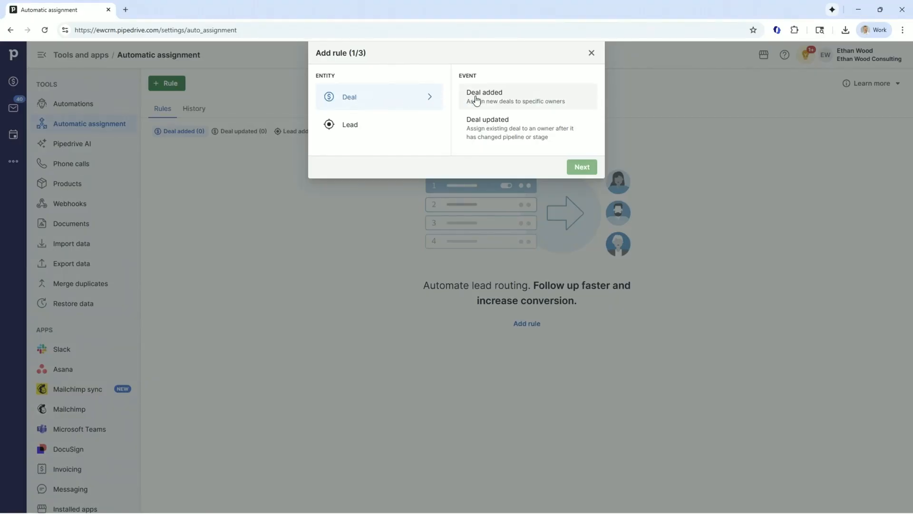
left_click(493, 96)
left_click(585, 165)
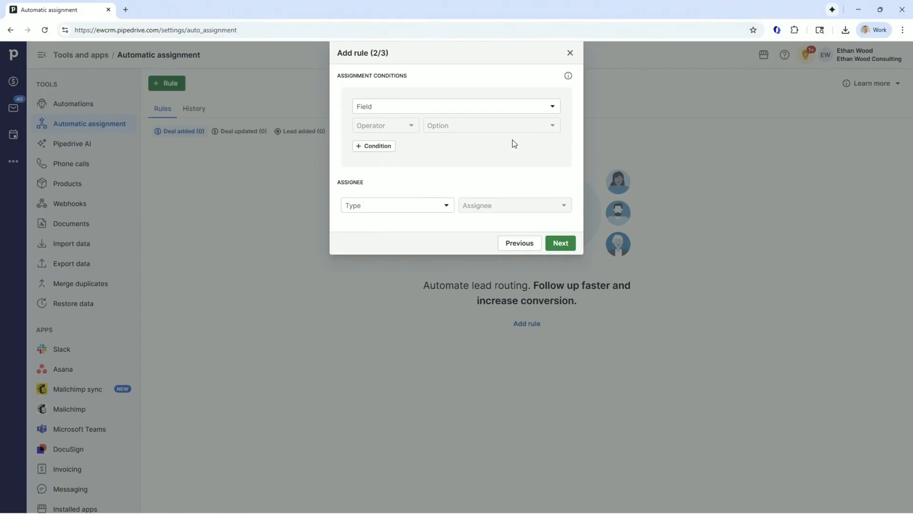
Step: Set the rule's first assignment condition to Organization address state/county is California
left_click(433, 114)
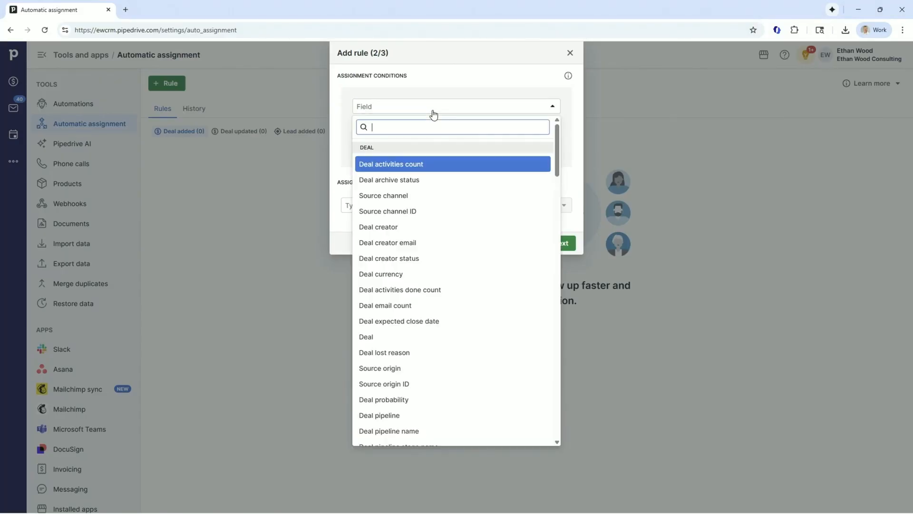
type("organ")
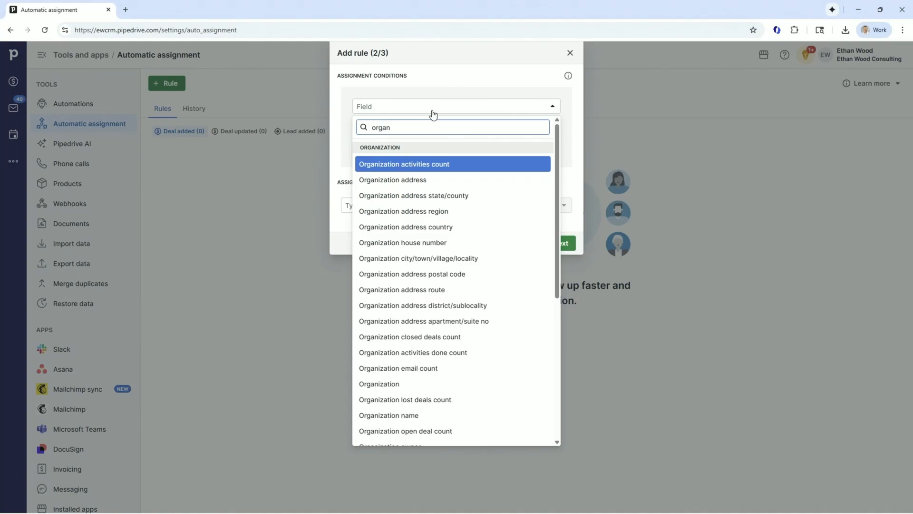
double_click(415, 129)
key("BackSpace")
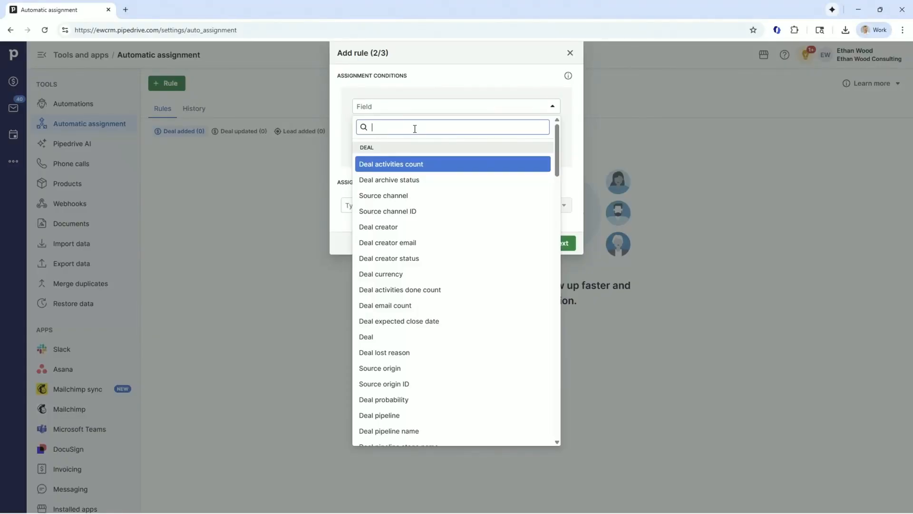
type("addres")
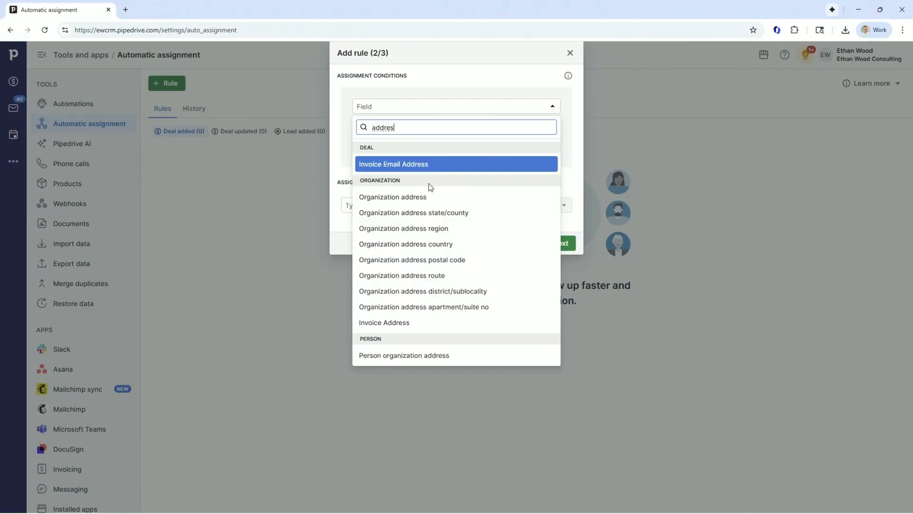
left_click(421, 214)
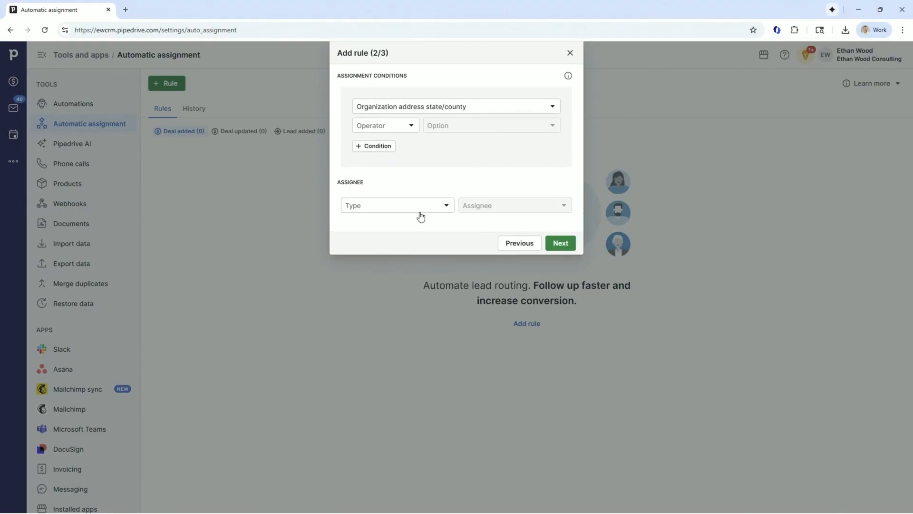
left_click(397, 126)
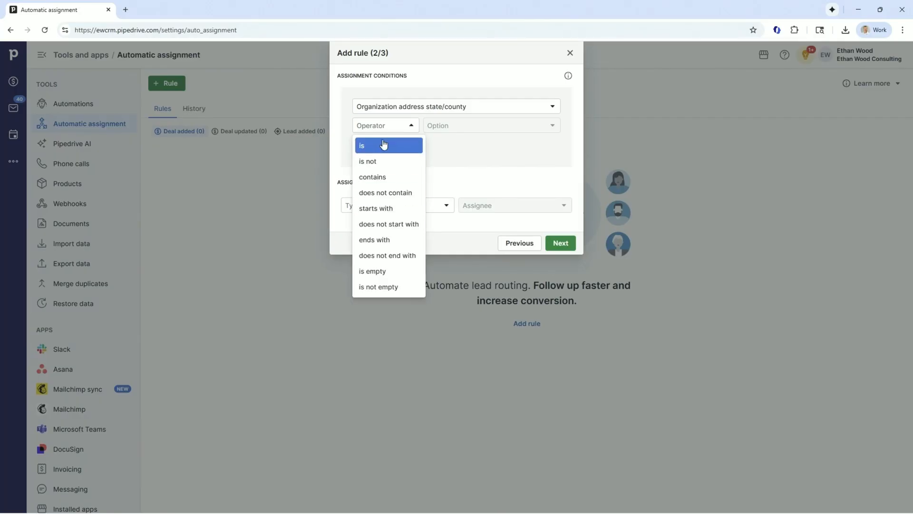
left_click(385, 147)
left_click(457, 126)
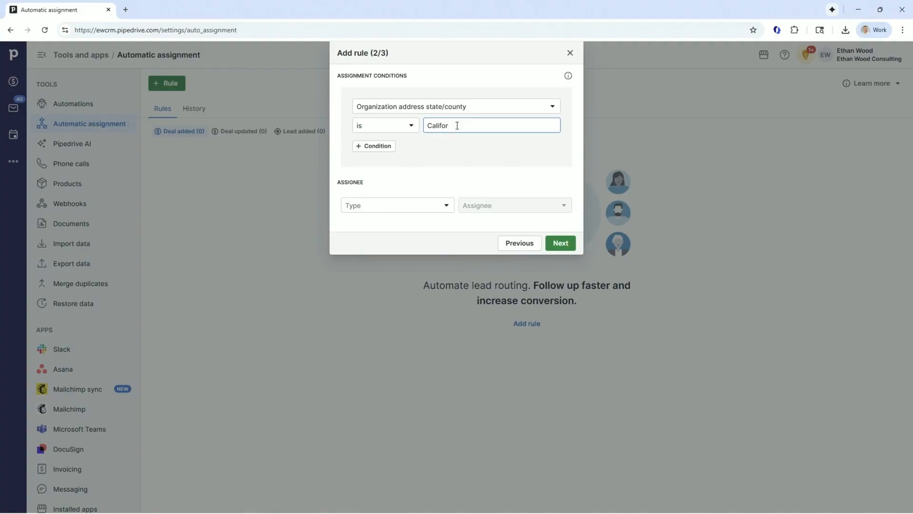
Step: Add a second assignment condition joined with OR, where Organization address state/county is Oregon
left_click(367, 148)
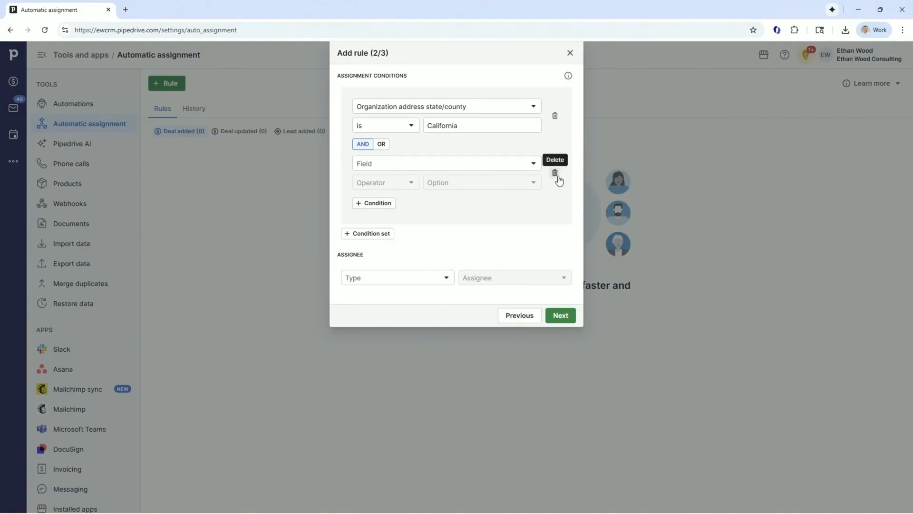
left_click(555, 173)
left_click(377, 147)
left_click(381, 144)
left_click(393, 167)
type("address")
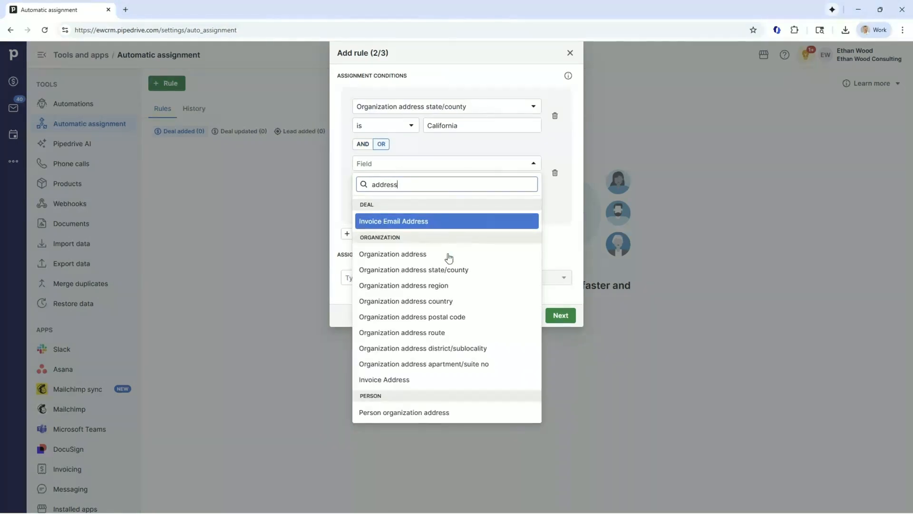
left_click(457, 269)
left_click(405, 184)
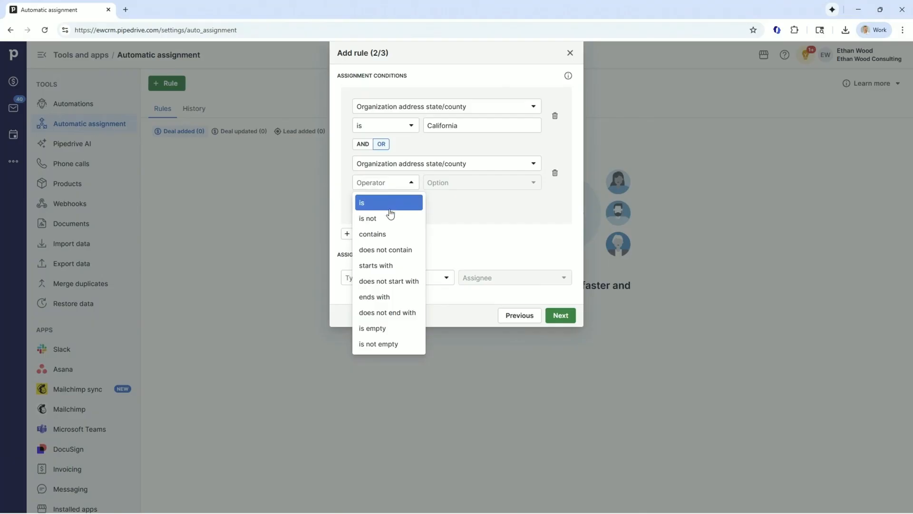
left_click(387, 203)
left_click(450, 185)
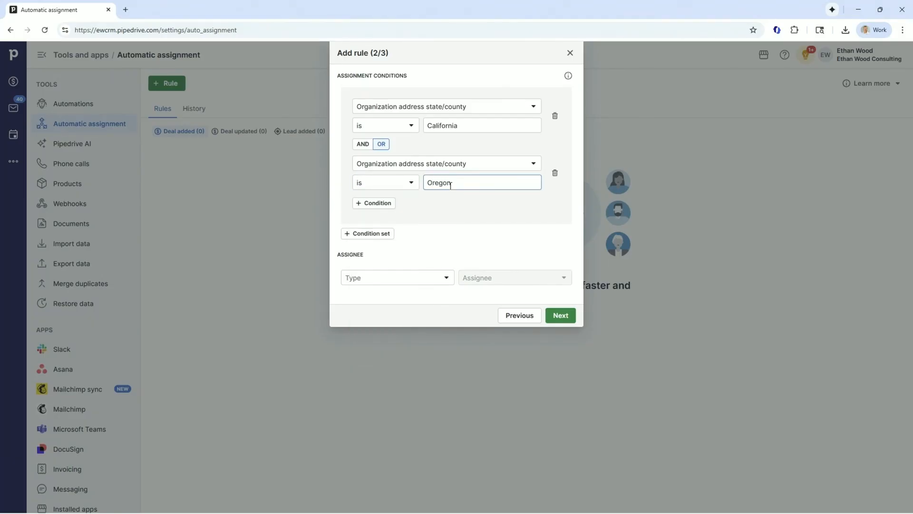
left_click(460, 208)
Step: Set the assignee type to User, look through the available assignees, and discard the rule without picking one
left_click(421, 279)
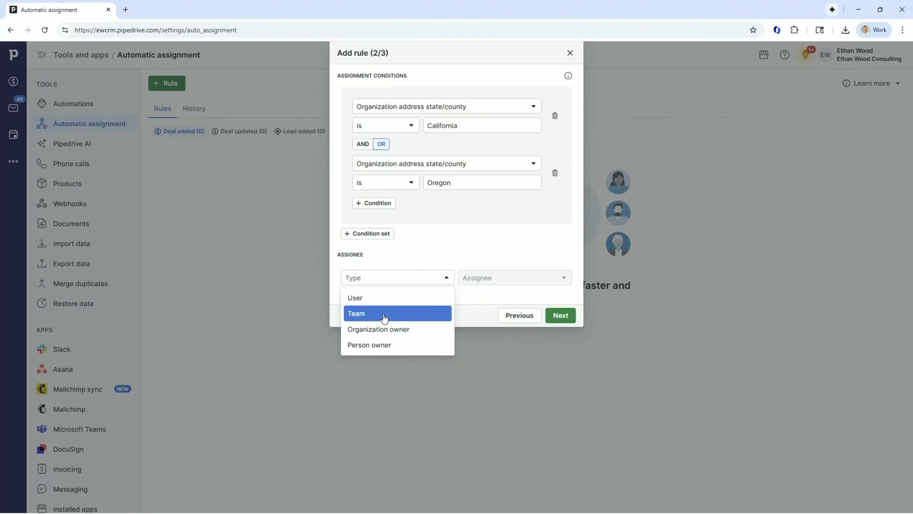
left_click(383, 264)
left_click(376, 279)
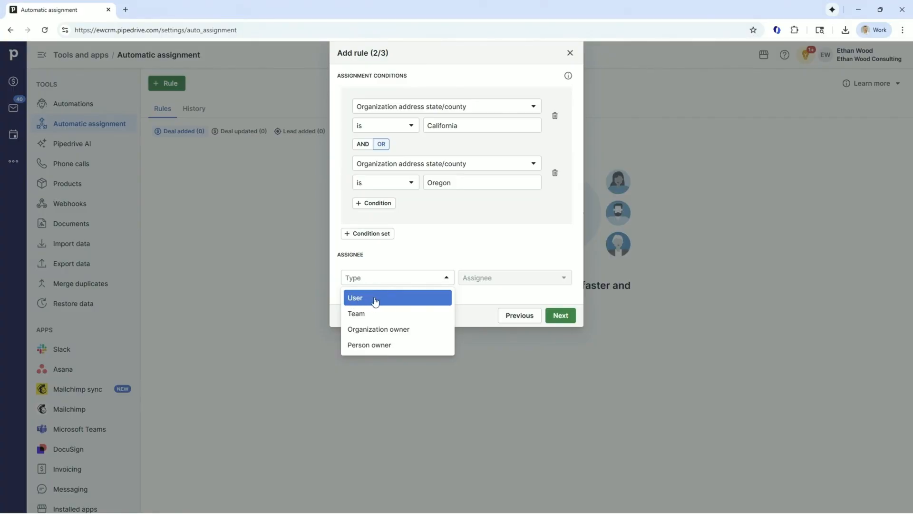
left_click(361, 302)
left_click(472, 284)
left_click(473, 284)
left_click(471, 285)
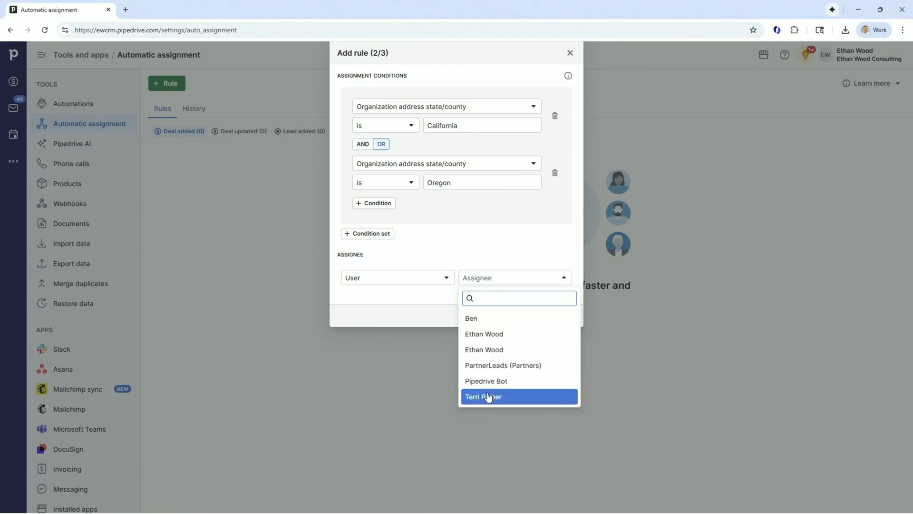
left_click(476, 275)
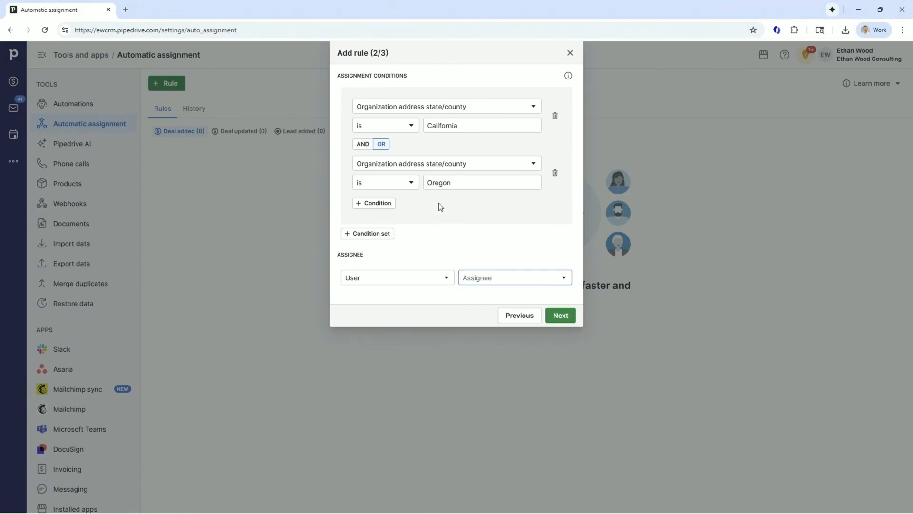
left_click(570, 52)
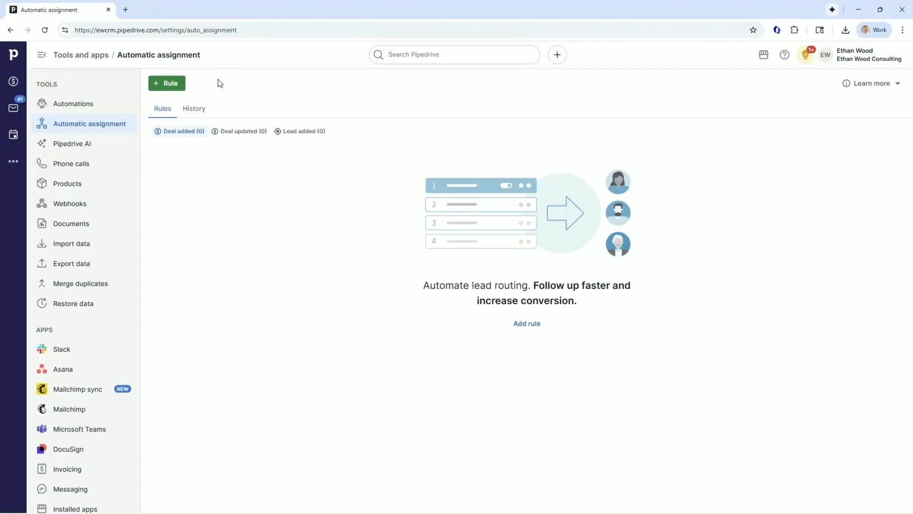
Step: Start another automatic assignment rule for the Deal entity with the Deal added event
left_click(167, 82)
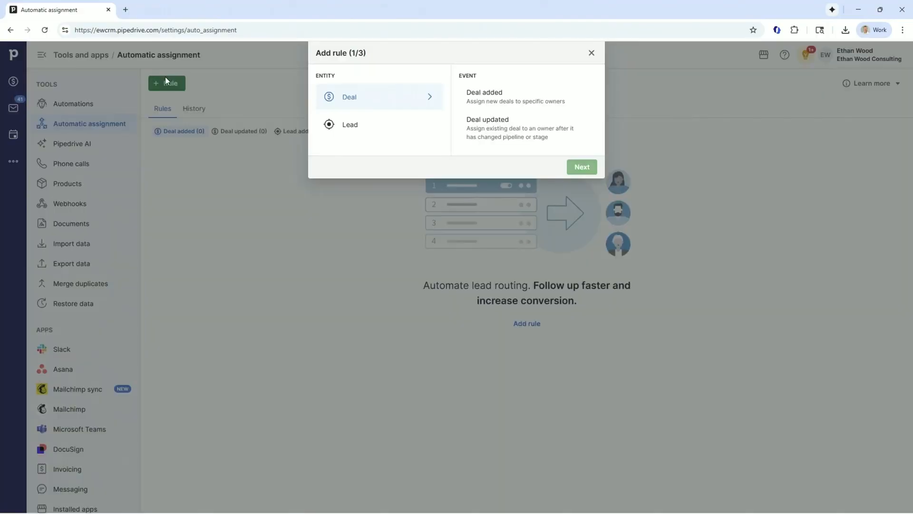
left_click(486, 103)
left_click(582, 167)
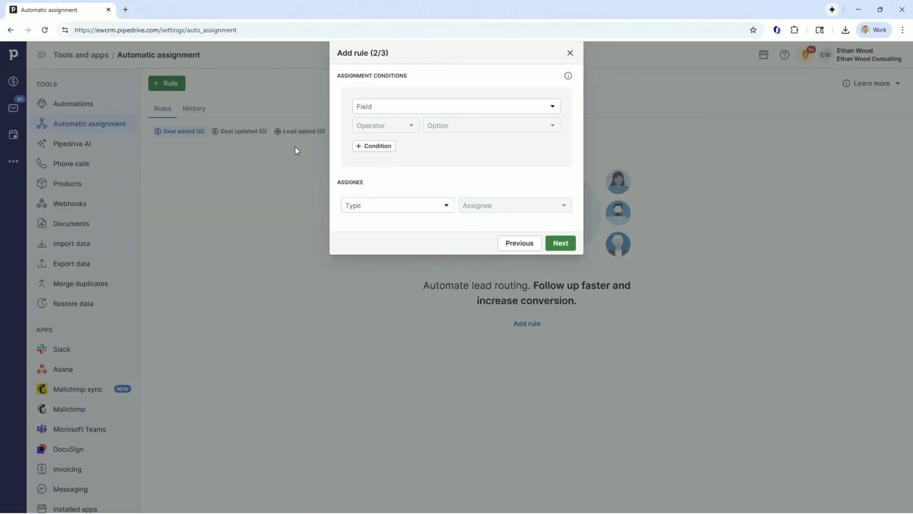
Step: Choose Person phones with the contains operator as the assignment condition, leave its value empty, and discard the rule
left_click(388, 110)
type("ph")
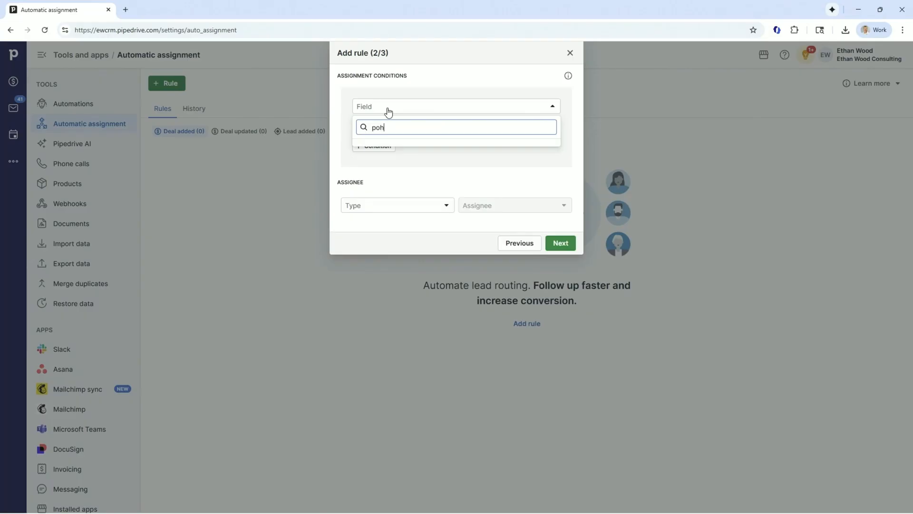
type("one")
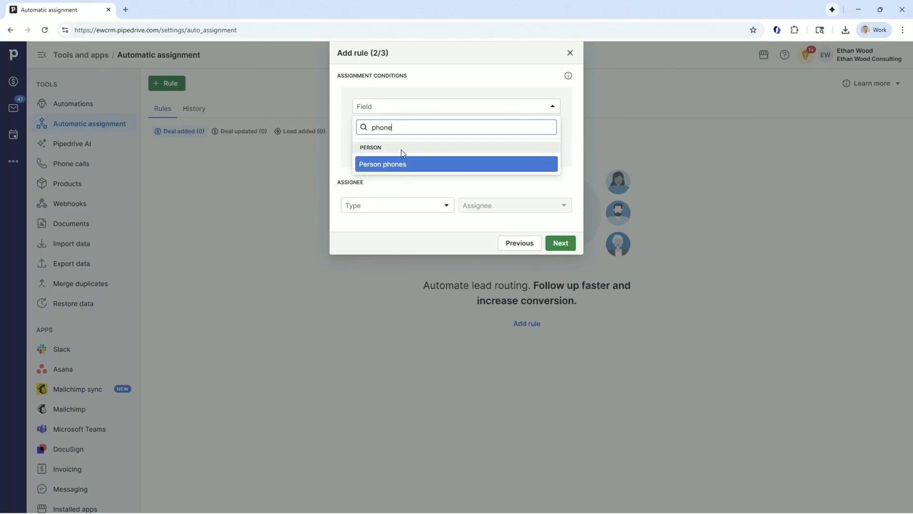
left_click(404, 165)
left_click(384, 125)
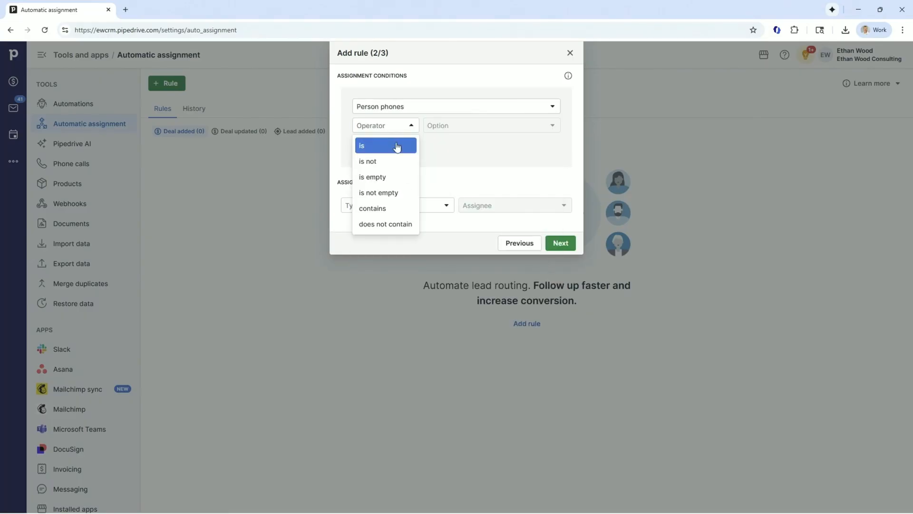
left_click(384, 208)
left_click(444, 127)
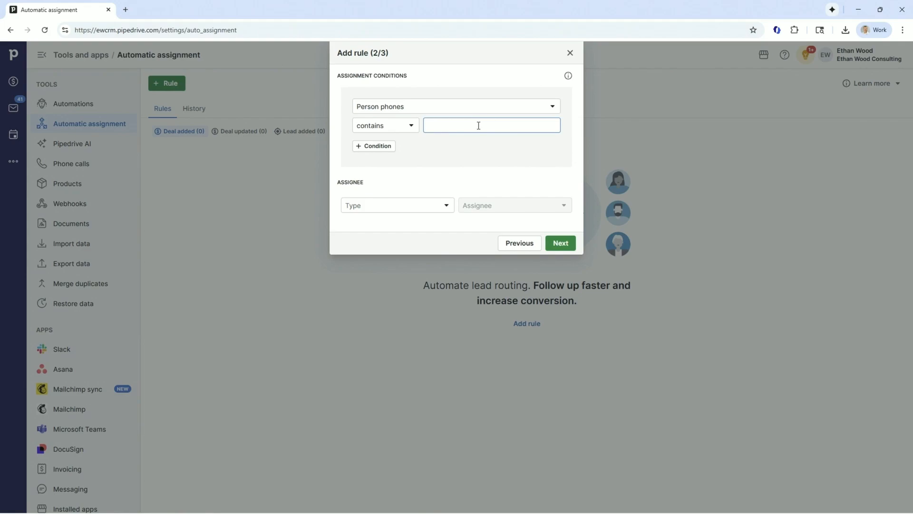
left_click(569, 53)
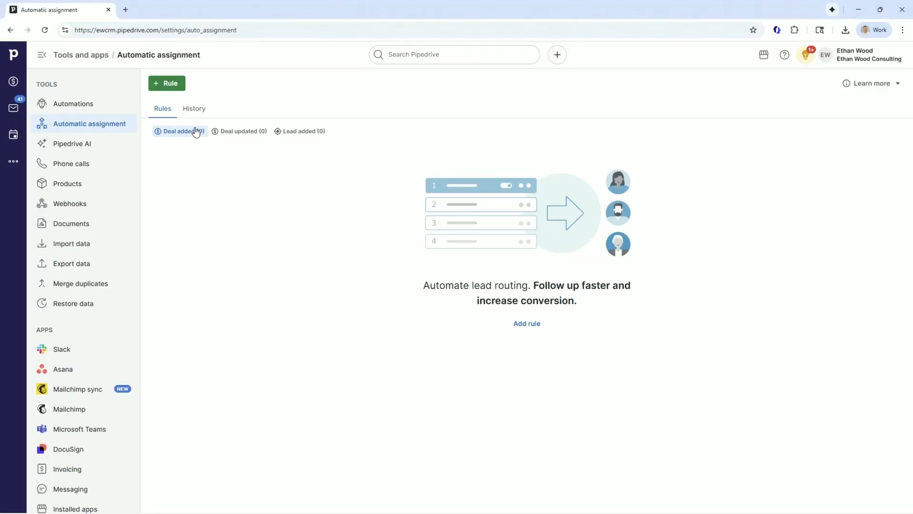
Step: Go to the Automations page and show the templates for sending Slack messages
left_click(6, 164)
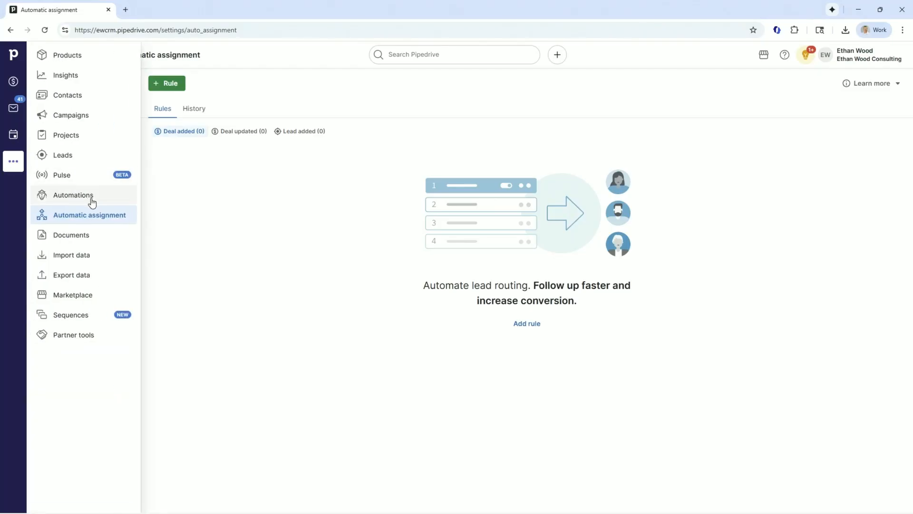
left_click(46, 199)
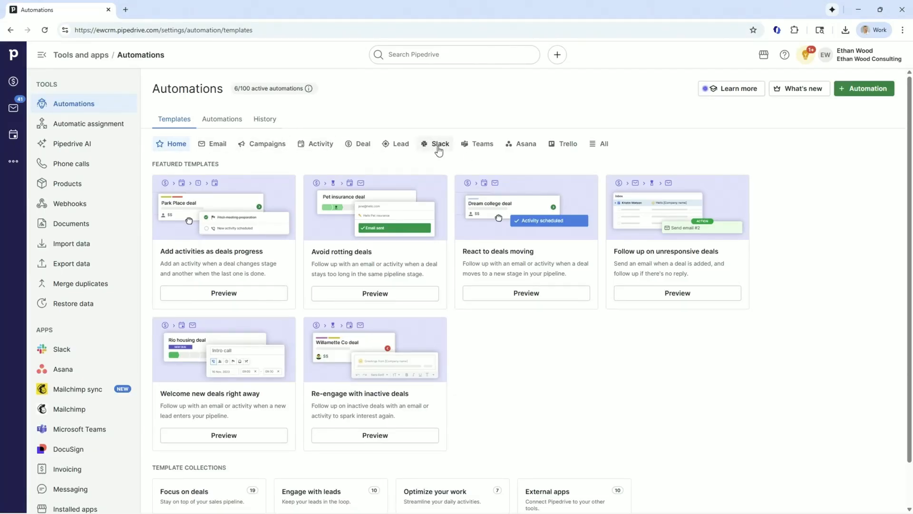
left_click(438, 147)
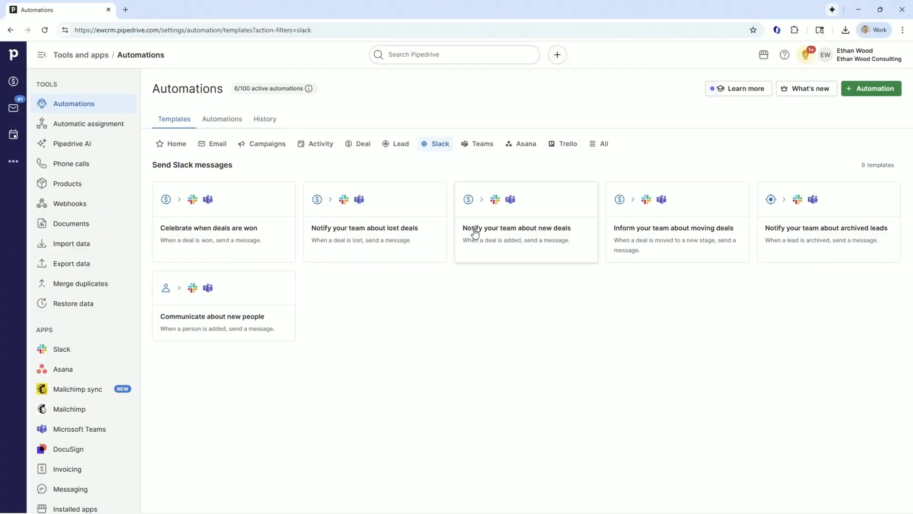
Step: Create a new automation with an event trigger that fires when a Deal is Updated
left_click(860, 91)
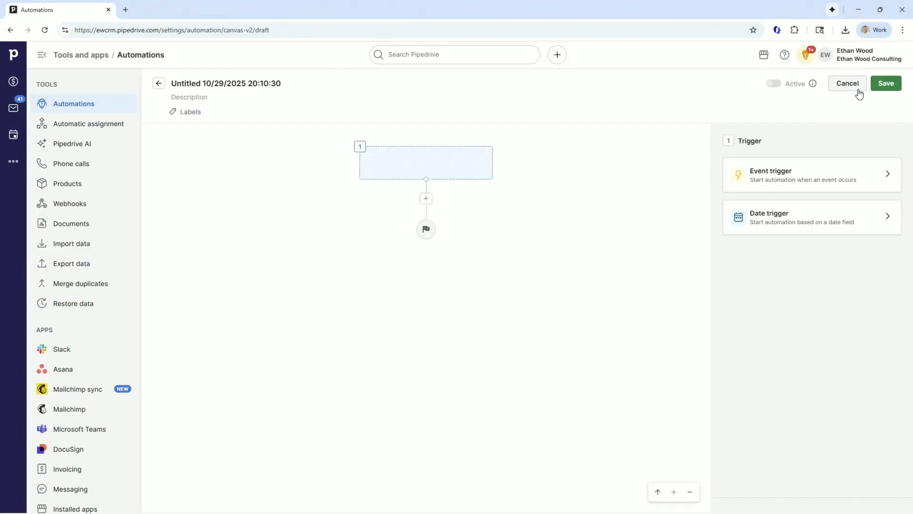
left_click(776, 174)
left_click(771, 180)
left_click(755, 214)
left_click(774, 218)
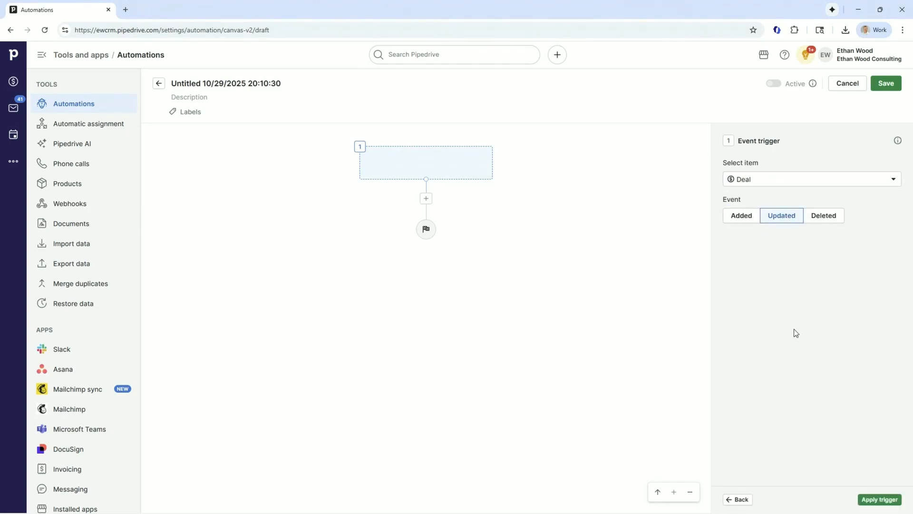
left_click(880, 499)
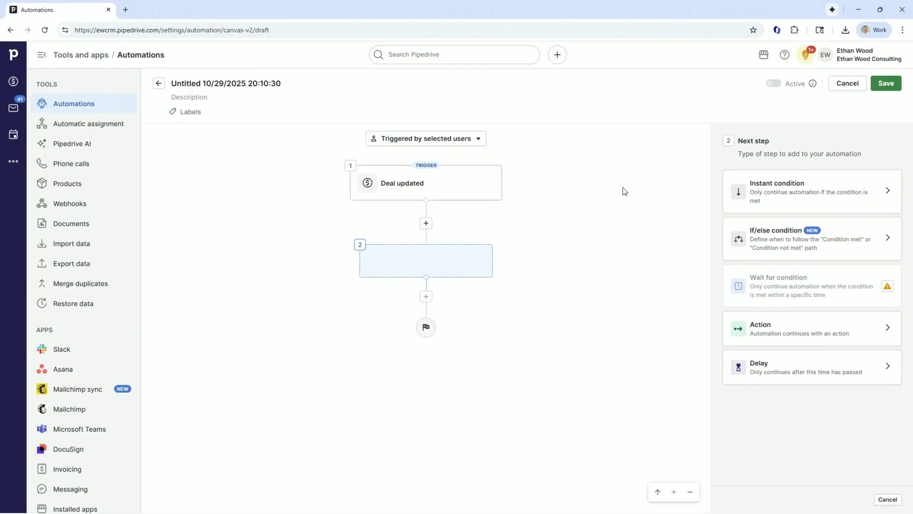
Step: Add an instant condition that the Deal stage has changed to Nurture The Client in the Demo Pipeline
left_click(781, 182)
left_click(786, 215)
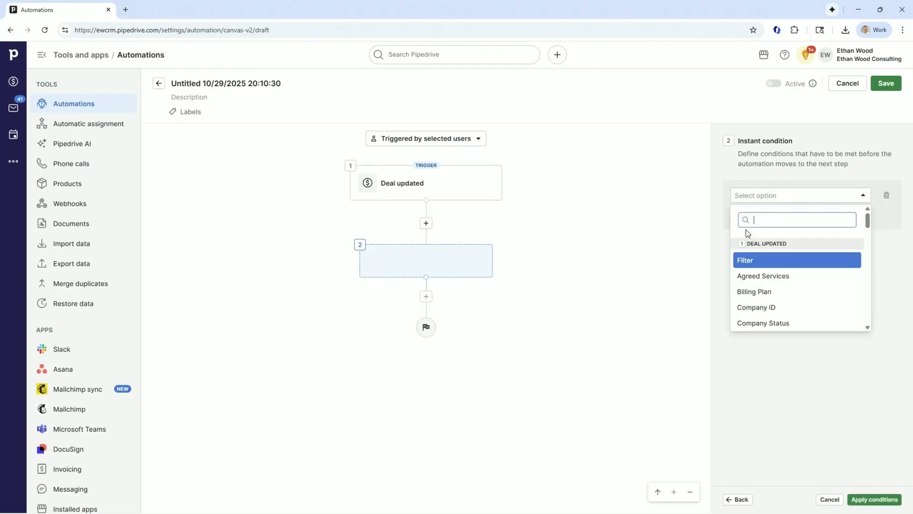
type("stage")
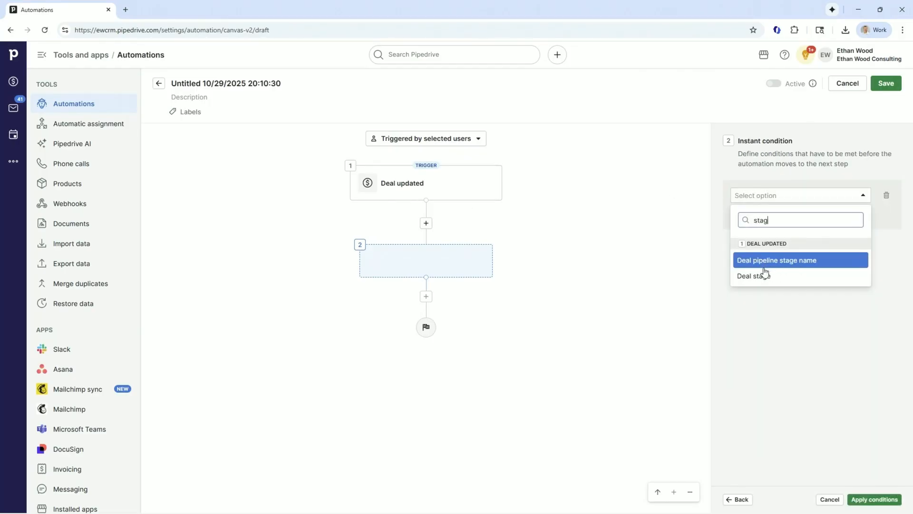
left_click(763, 274)
left_click(776, 215)
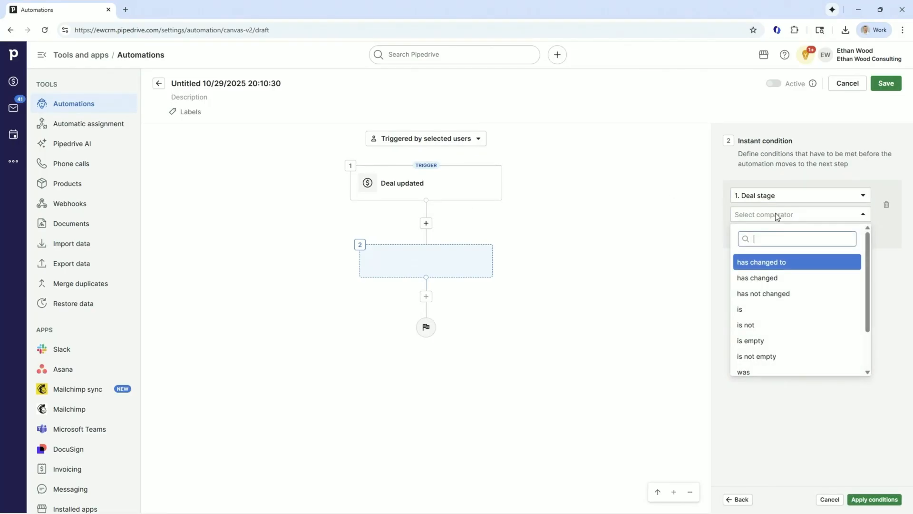
left_click(776, 261)
left_click(779, 237)
scroll(766, 304, "down", 2)
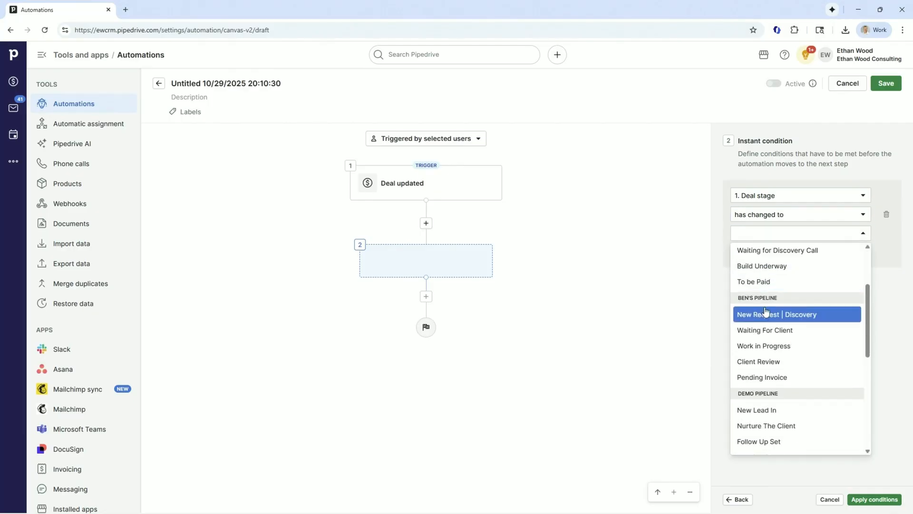
scroll(768, 319, "down", 1)
scroll(771, 336, "down", 1)
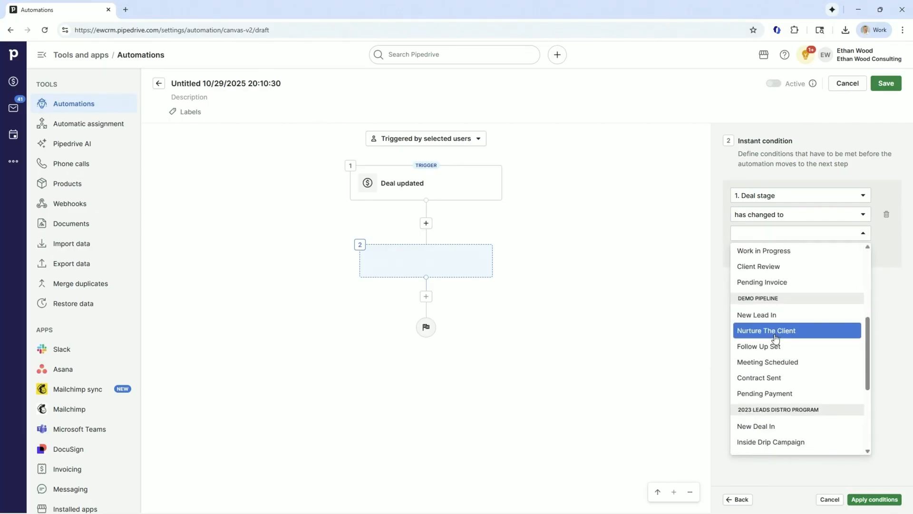
left_click(775, 334)
left_click(874, 500)
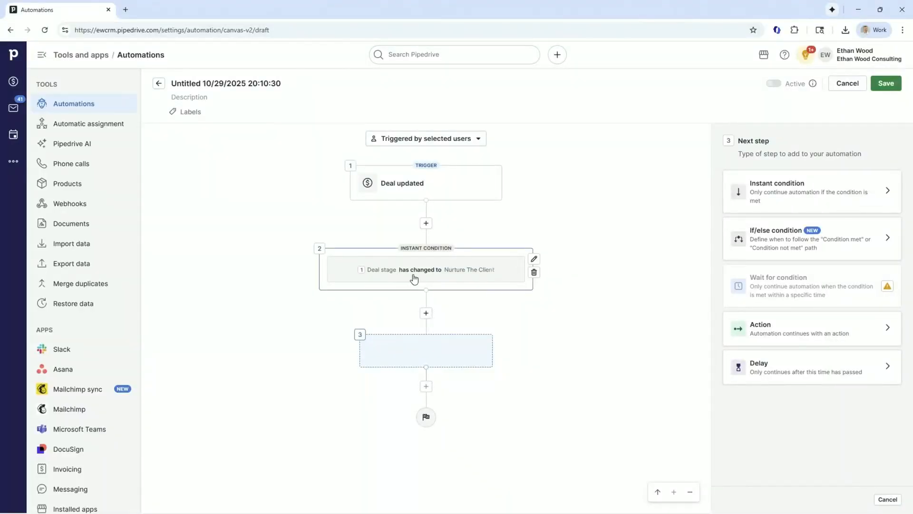
Step: Let the automation be triggered by any user and rename it "Test for Top 5 Tutorial", leaving it without labels
left_click(442, 139)
left_click(445, 173)
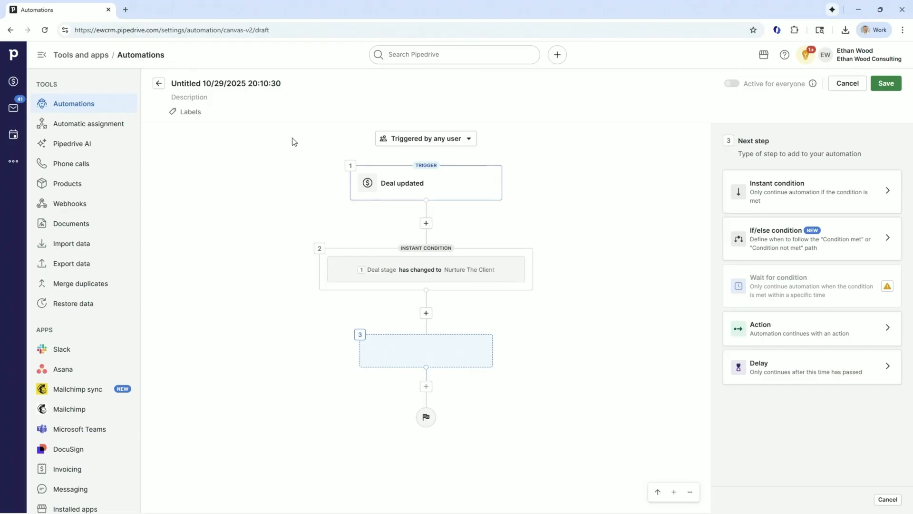
left_click(288, 83)
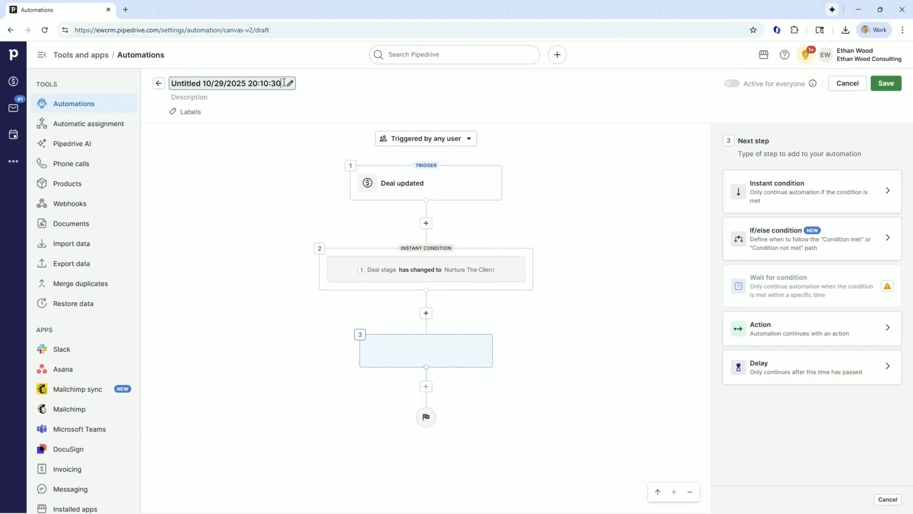
key("ctrl+a")
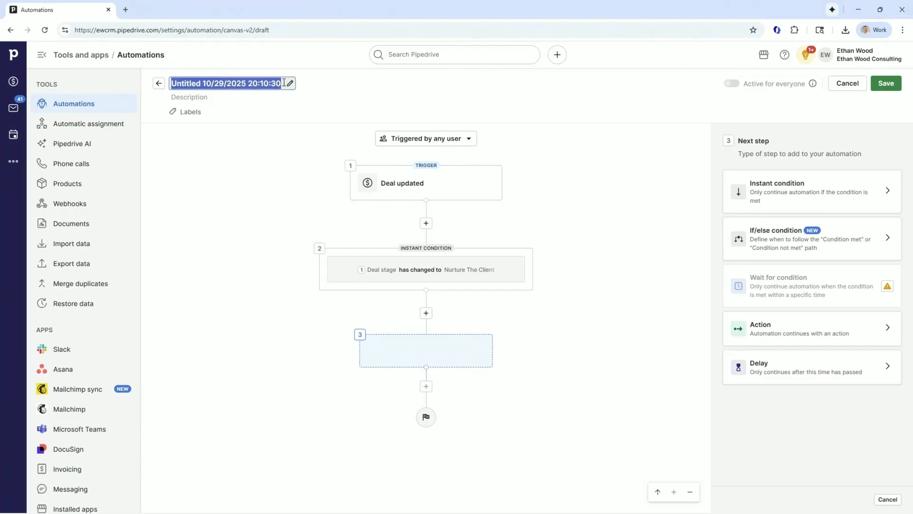
type("Test for Top 5 T")
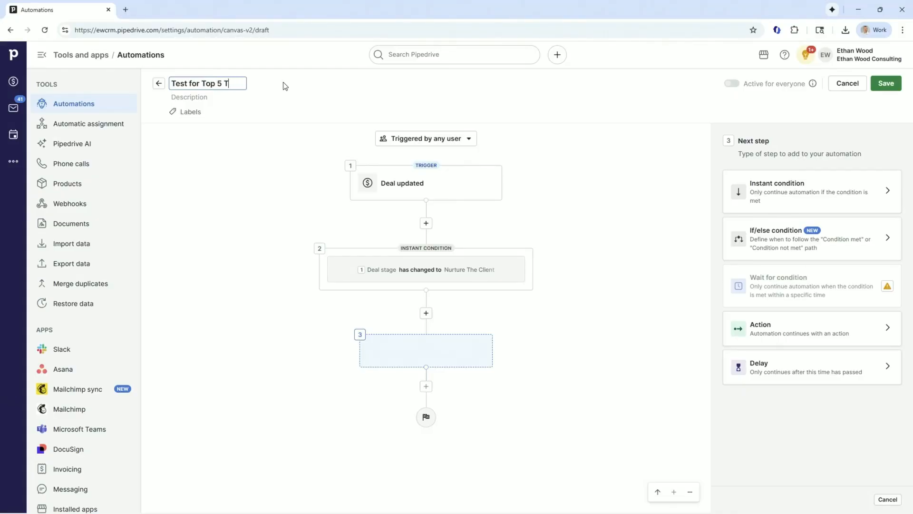
type("utorial")
left_click(294, 114)
left_click(197, 112)
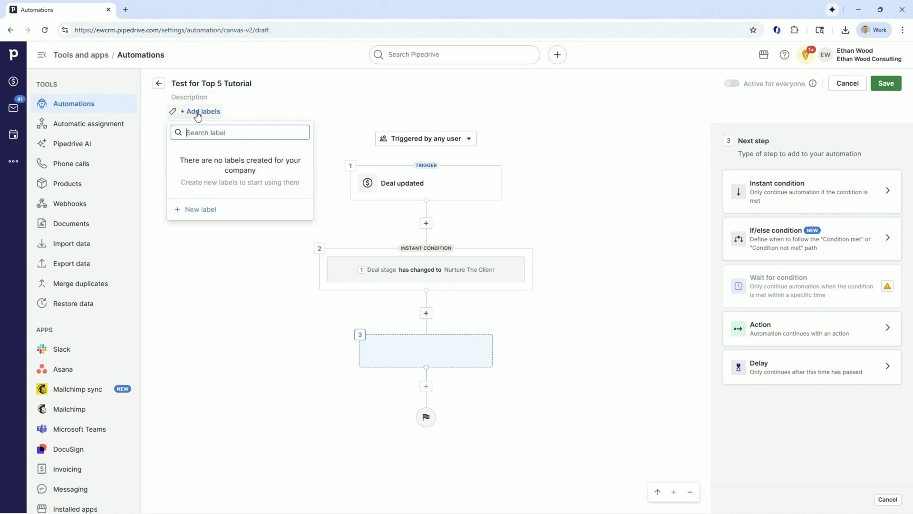
left_click(275, 106)
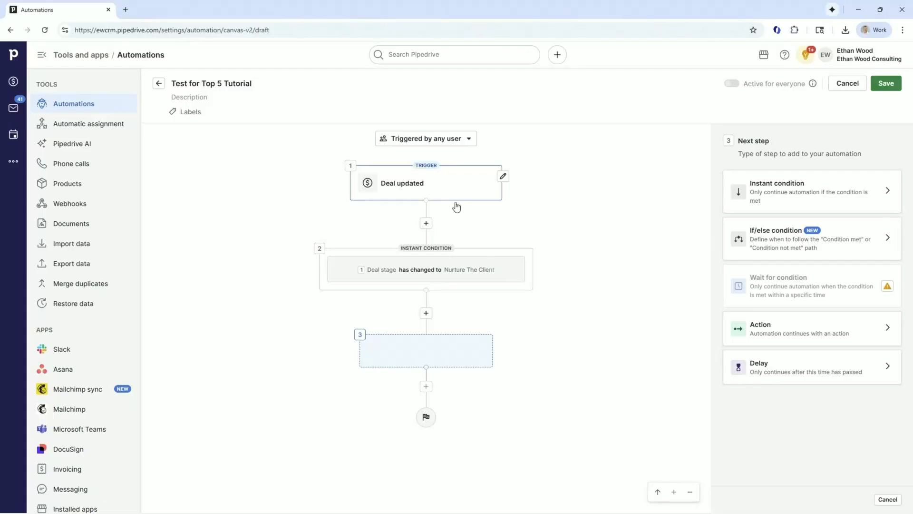
Step: Browse the action types available for the automation's next step, examining the Microsoft Teams and Slack message actions
left_click(803, 335)
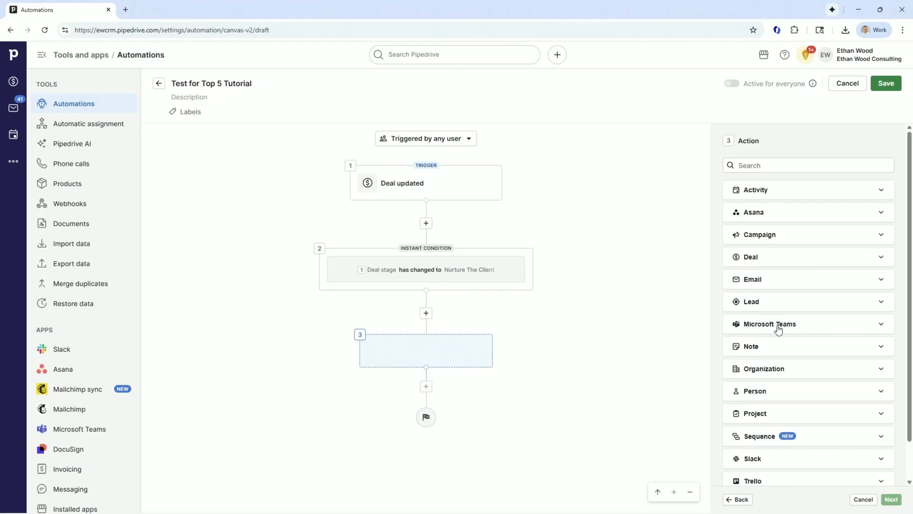
left_click(761, 328)
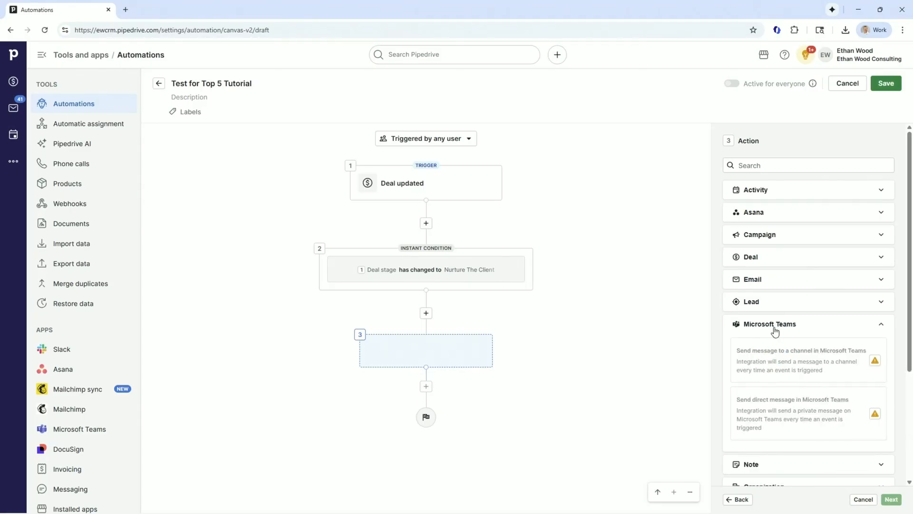
left_click(774, 330)
scroll(770, 433, "down", 2)
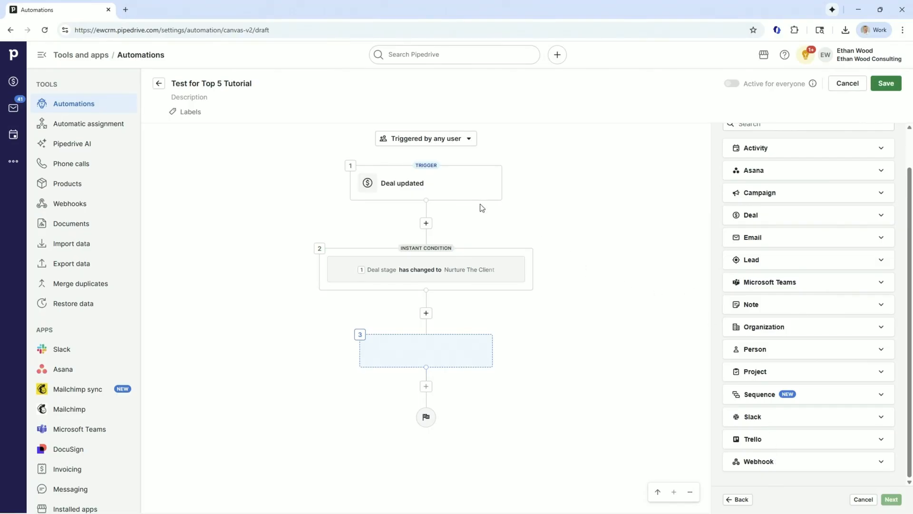
scroll(810, 316, "up", 2)
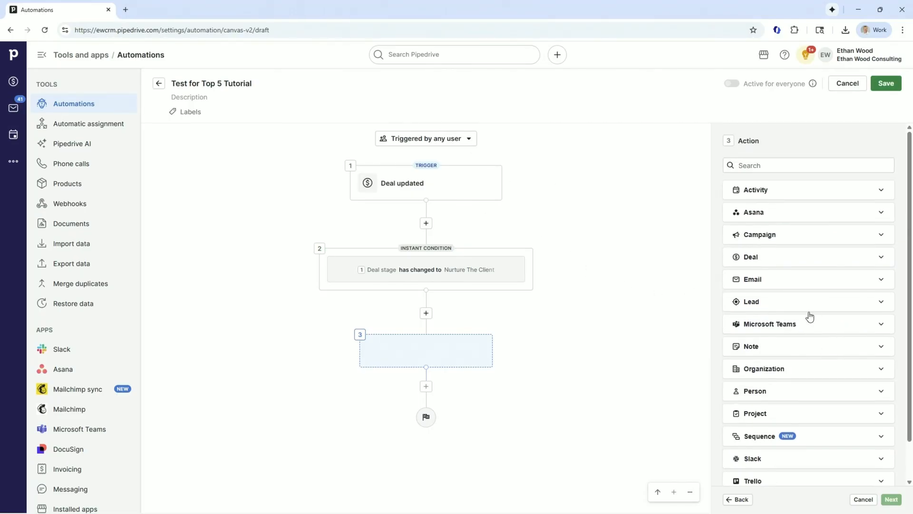
left_click(752, 459)
scroll(792, 416, "down", 3)
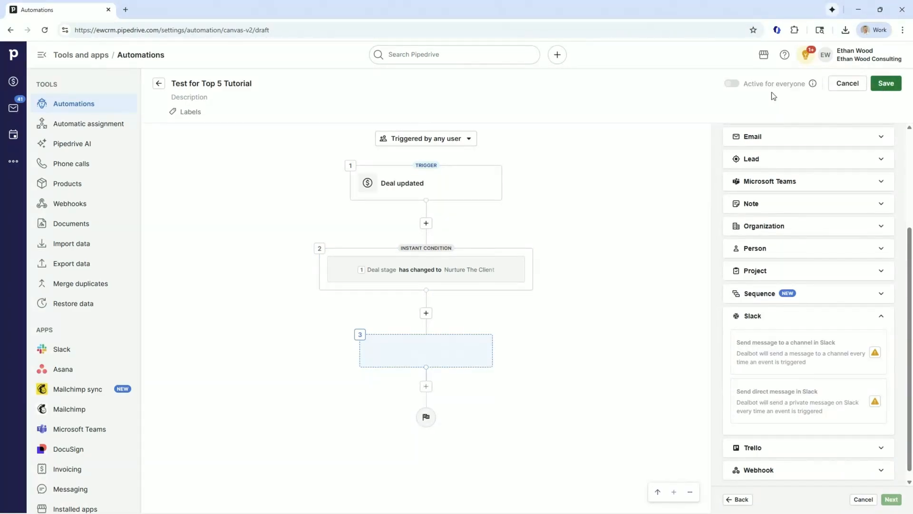
Step: Leave the automation draft and create a new sequence for Deals in Pulse
left_click(8, 91)
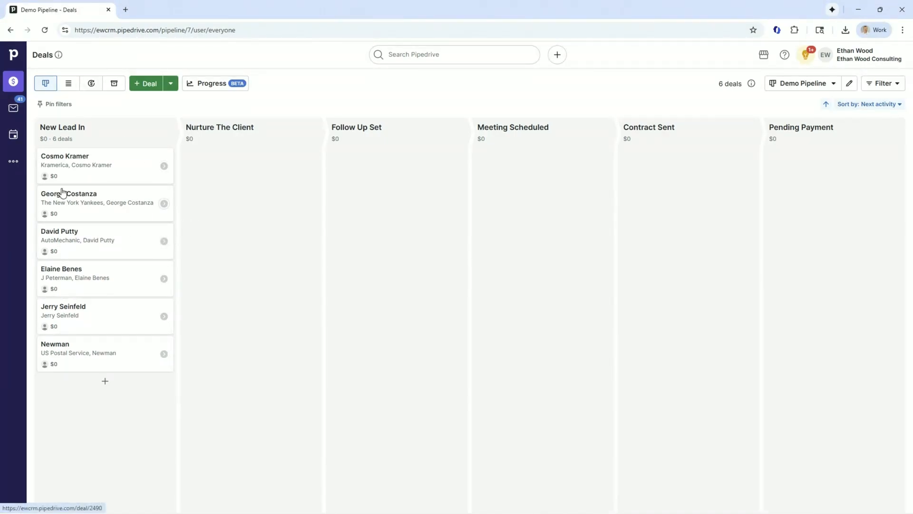
left_click(13, 162)
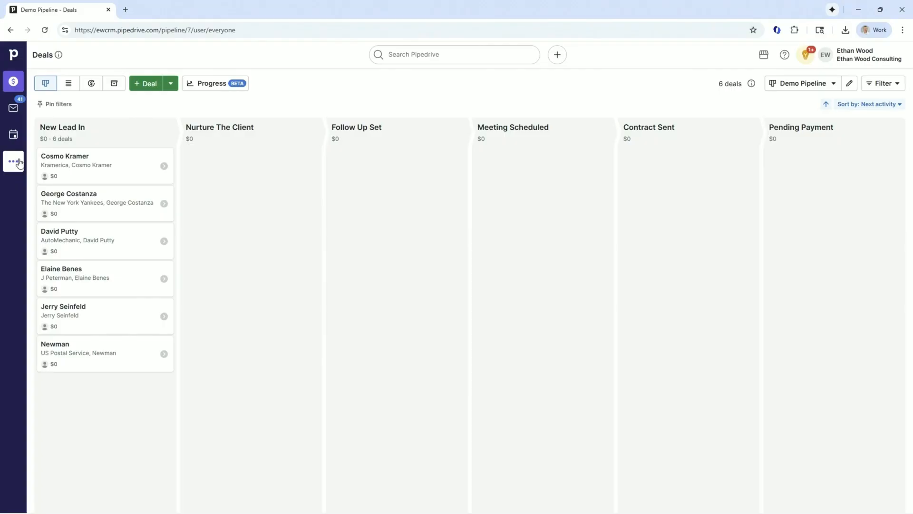
left_click(84, 174)
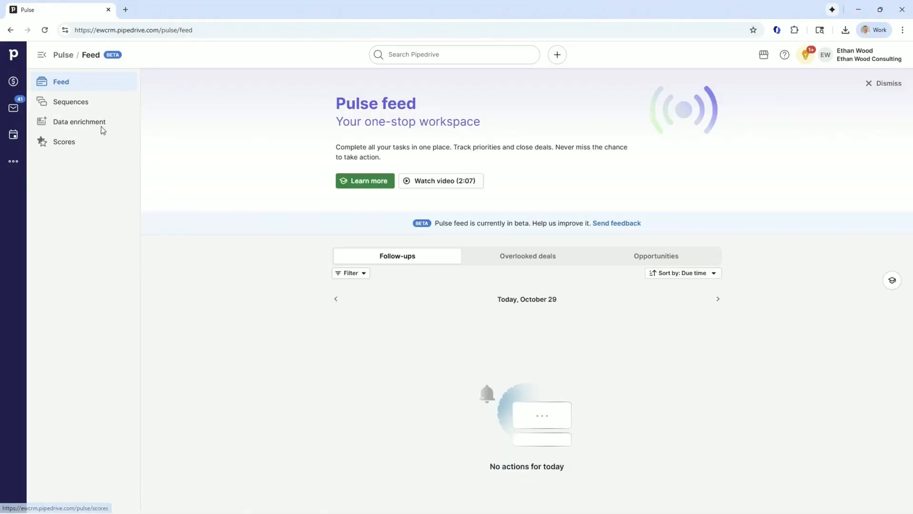
left_click(84, 109)
left_click(890, 113)
left_click(837, 131)
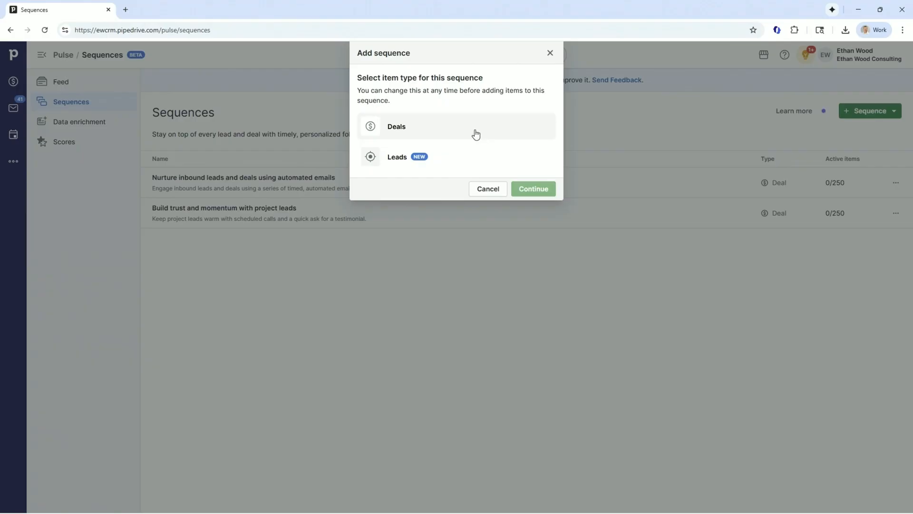
left_click(389, 130)
left_click(527, 189)
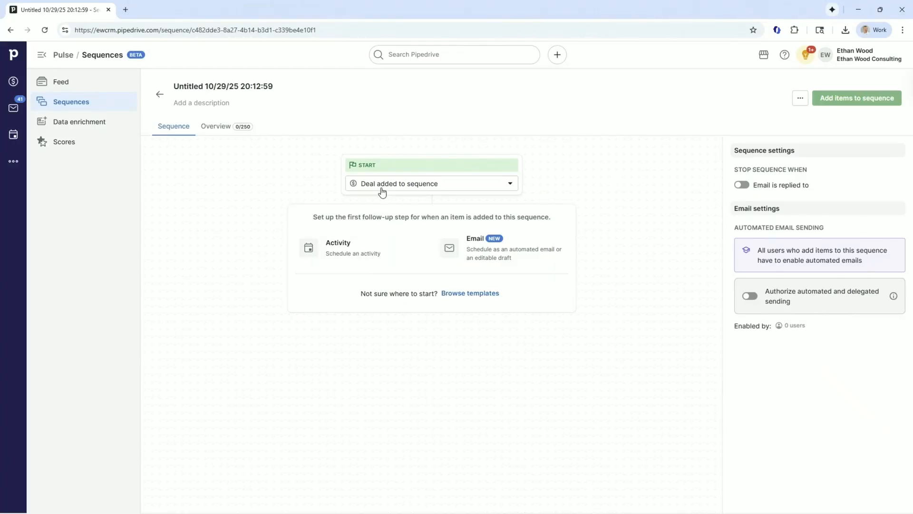
Step: Add an activity named "Make Initial Phone Call" as the sequence's first step, keeping its default schedule, and save it
left_click(361, 244)
left_click(692, 229)
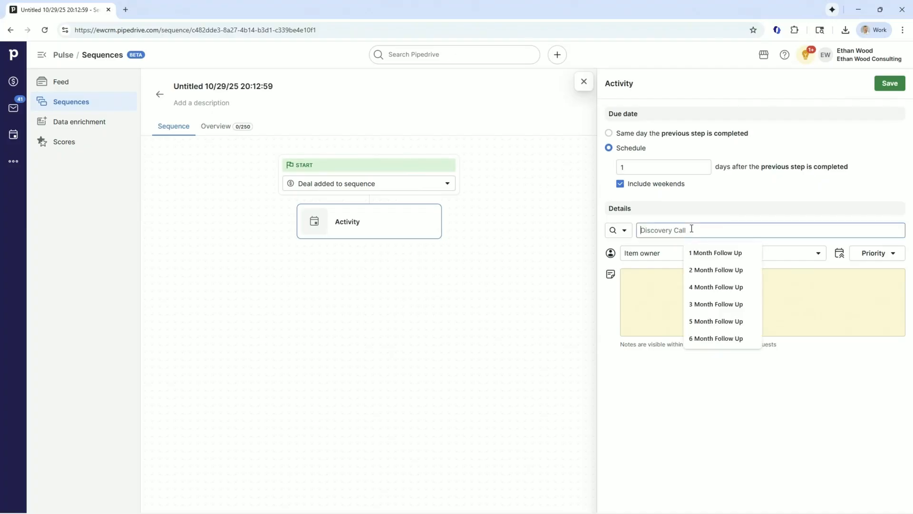
type("Make Initial Phone Call")
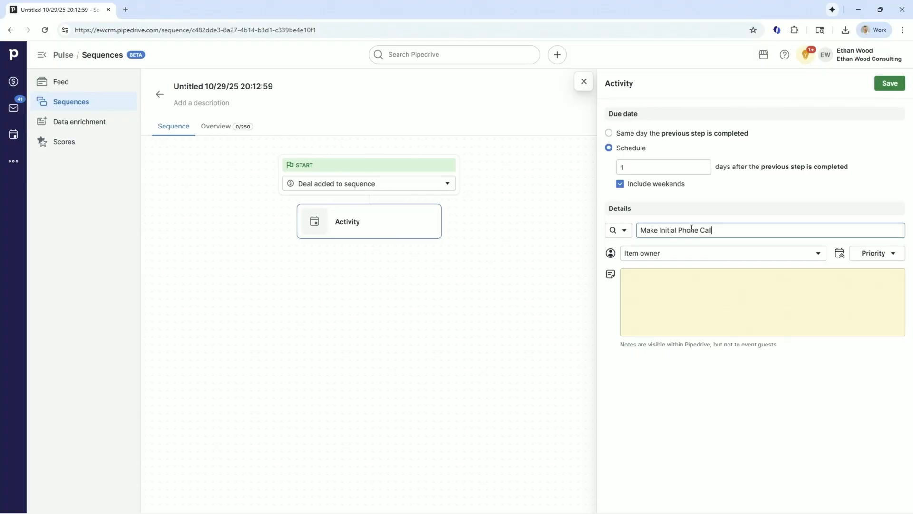
left_click(661, 281)
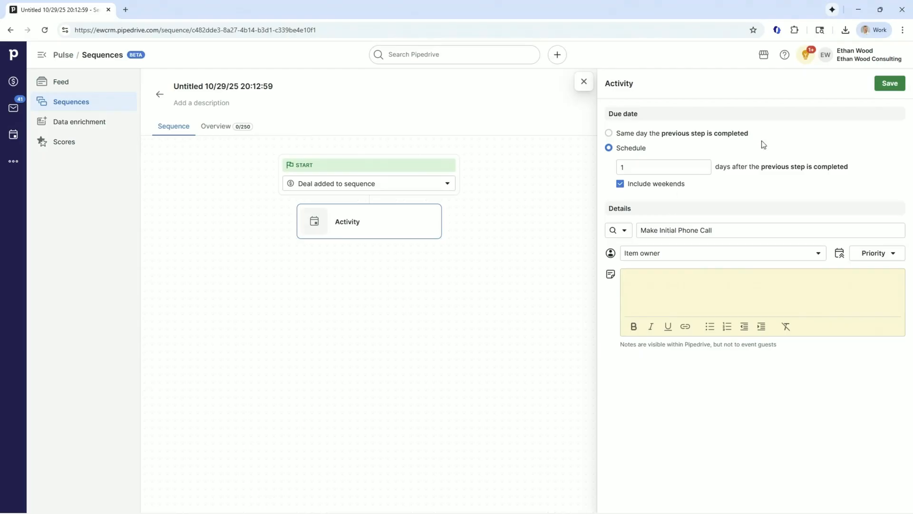
left_click(883, 79)
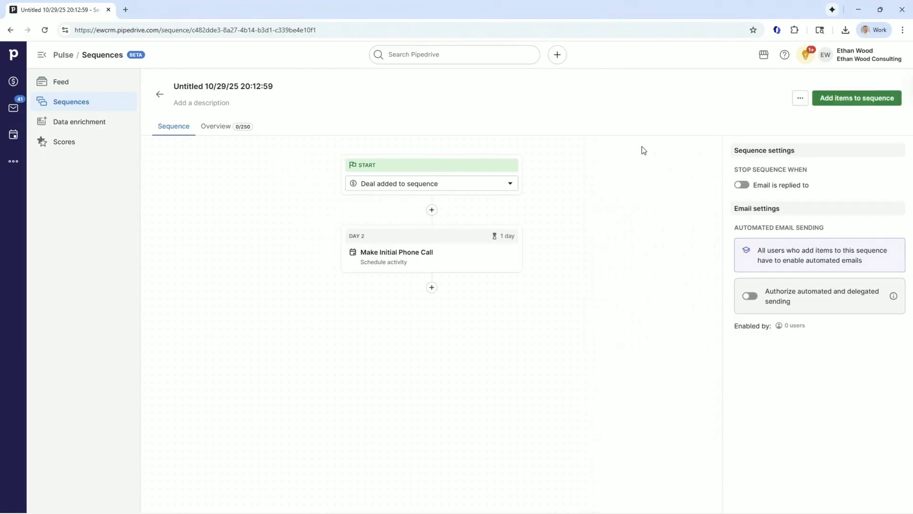
Step: Rename the sequence "Test for Top 5 Tutorial"
left_click(278, 84)
type("Test for Top 5 Tutot")
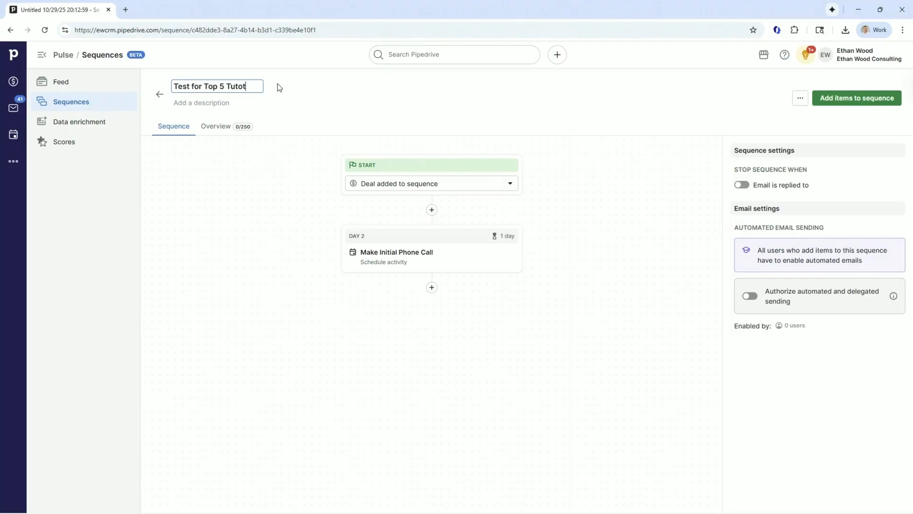
key("BackSpace")
type("rial")
key("Return")
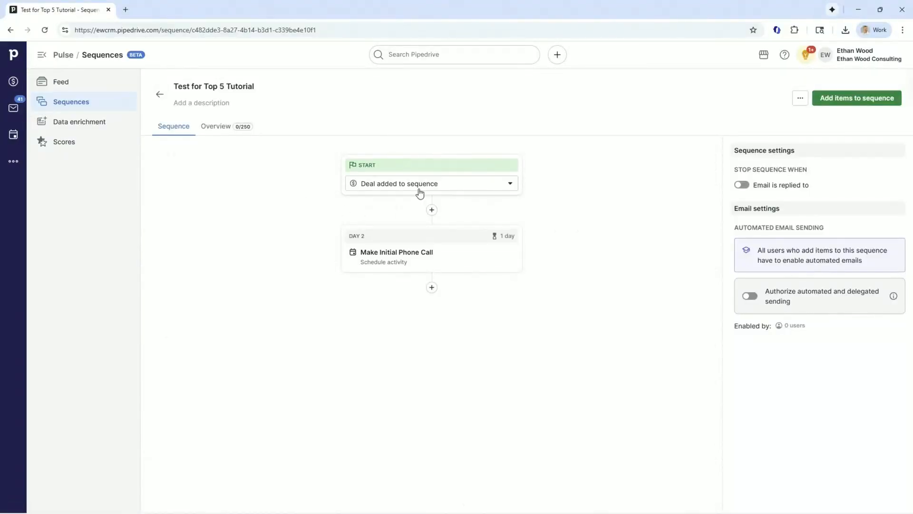
Step: Open the first deal in the New Lead In stage and add it to the "Test for Top 5 Tutorial" sequence
left_click(13, 82)
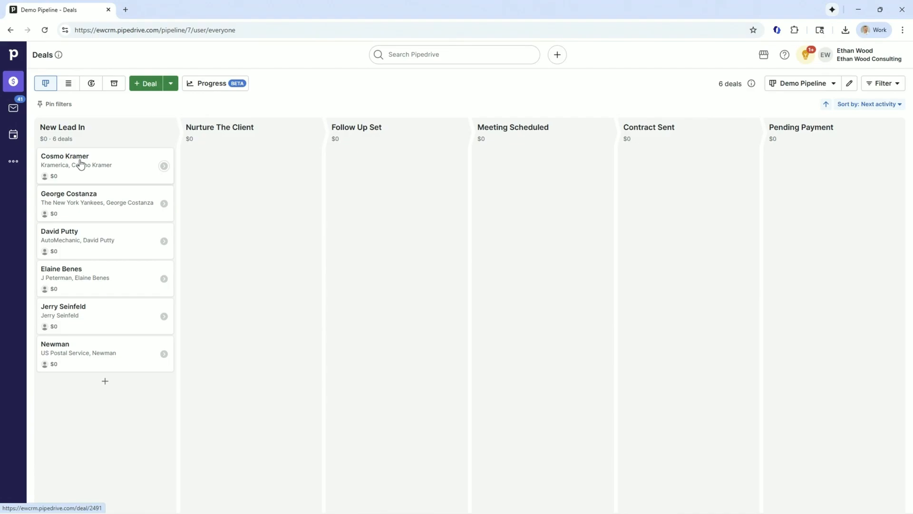
left_click(80, 164)
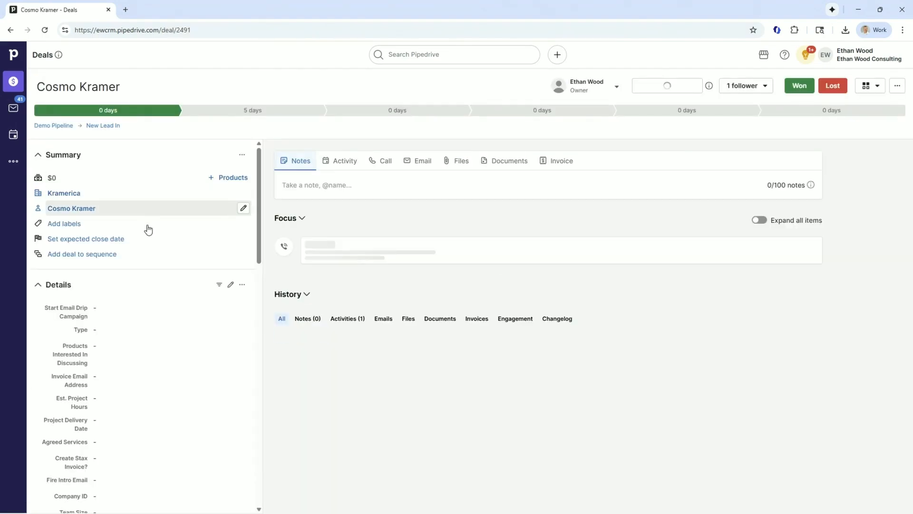
left_click(91, 254)
left_click(319, 183)
left_click(639, 361)
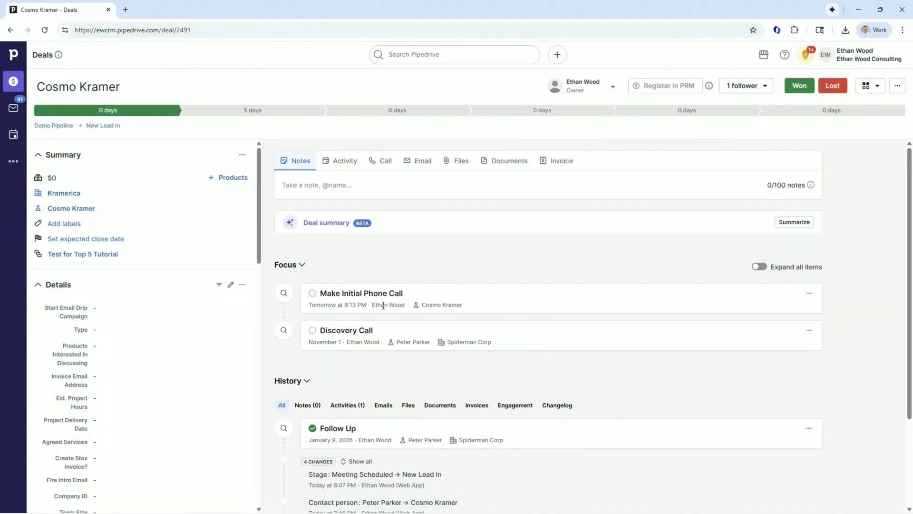
Step: Create a new automation from the Automations page and name it "Top 5 v2"
left_click(13, 161)
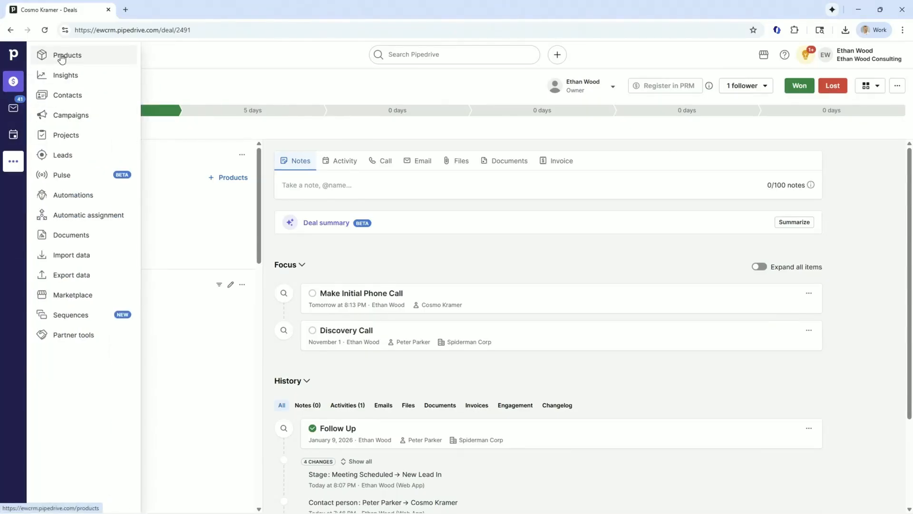
left_click(79, 200)
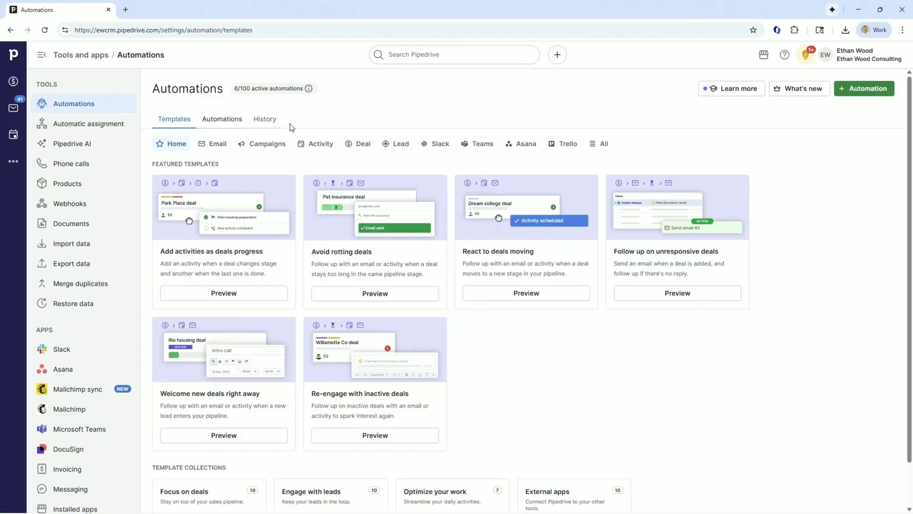
left_click(853, 91)
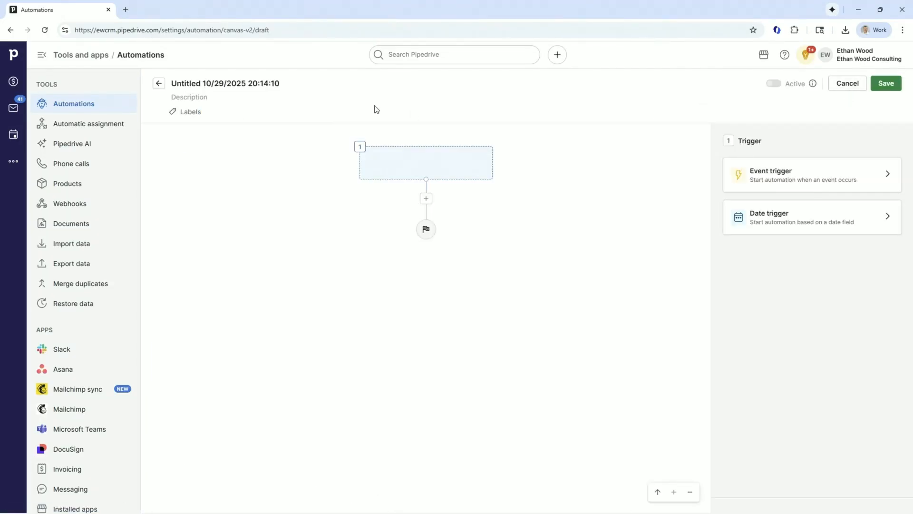
triple_click(279, 84)
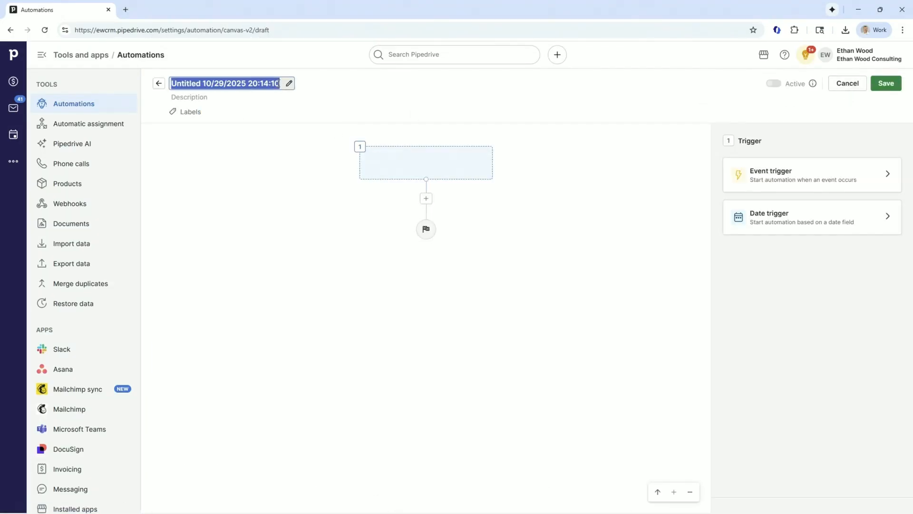
type("Top 5 v2")
left_click(296, 104)
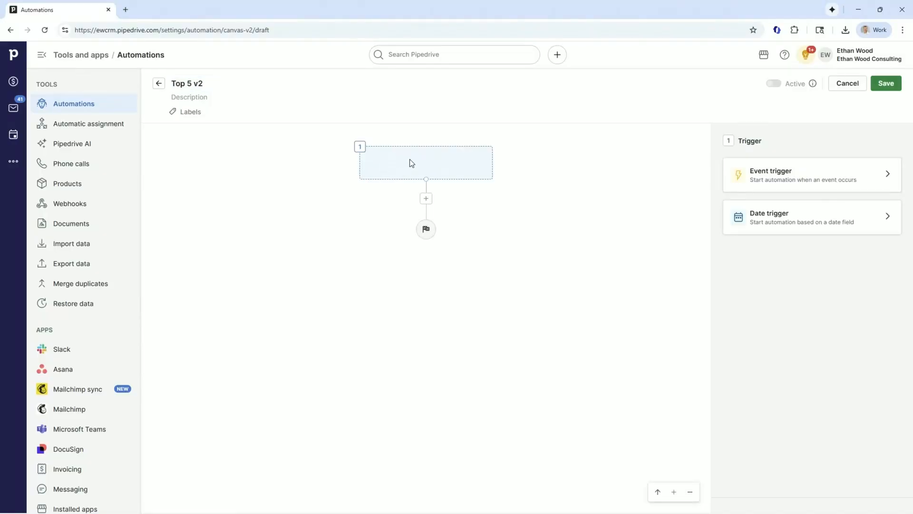
Step: Apply an event trigger that starts the automation when a Deal is Added
left_click(737, 172)
left_click(756, 180)
left_click(746, 215)
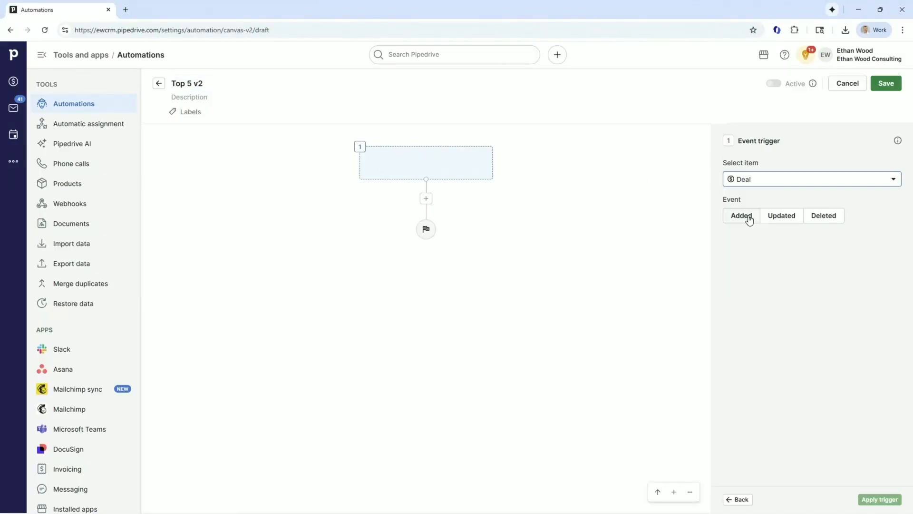
left_click(737, 216)
left_click(874, 497)
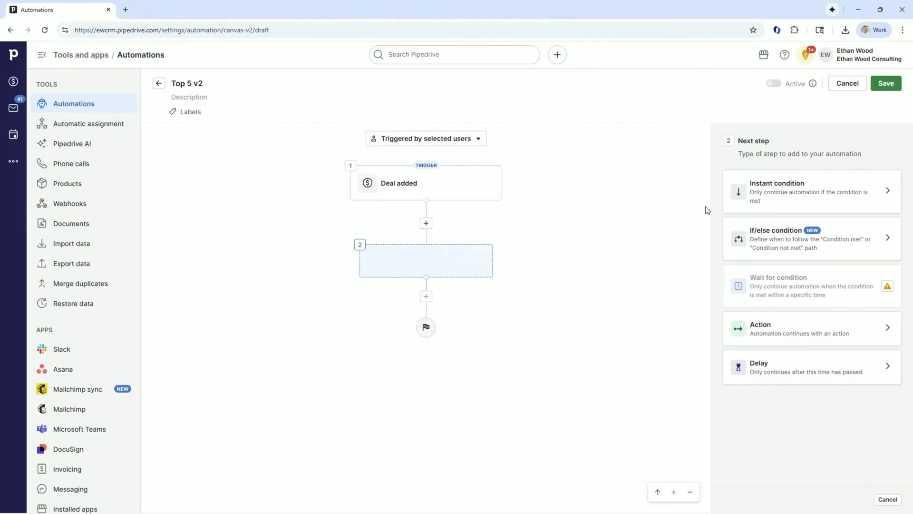
Step: Add an instant condition that the Deal stage is New Lead In in the Demo Pipeline, and let any user trigger the automation
left_click(762, 190)
left_click(776, 215)
type("stage")
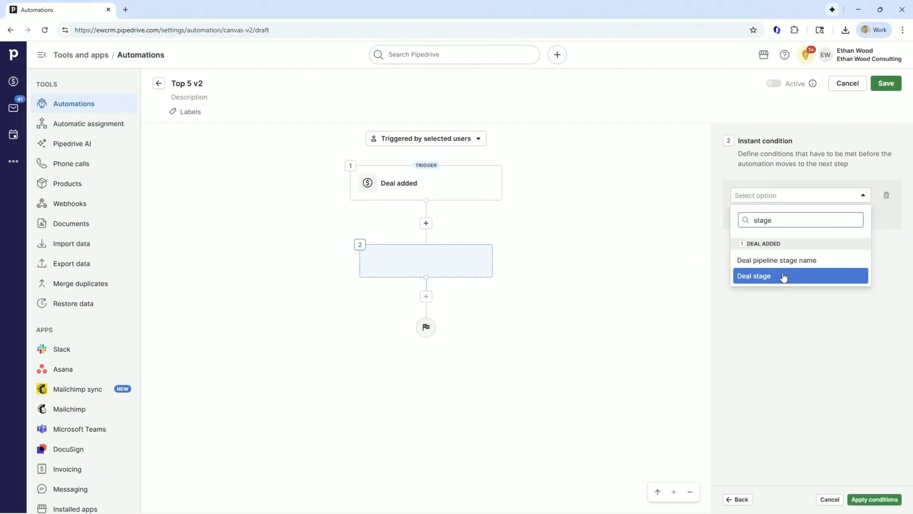
left_click(784, 274)
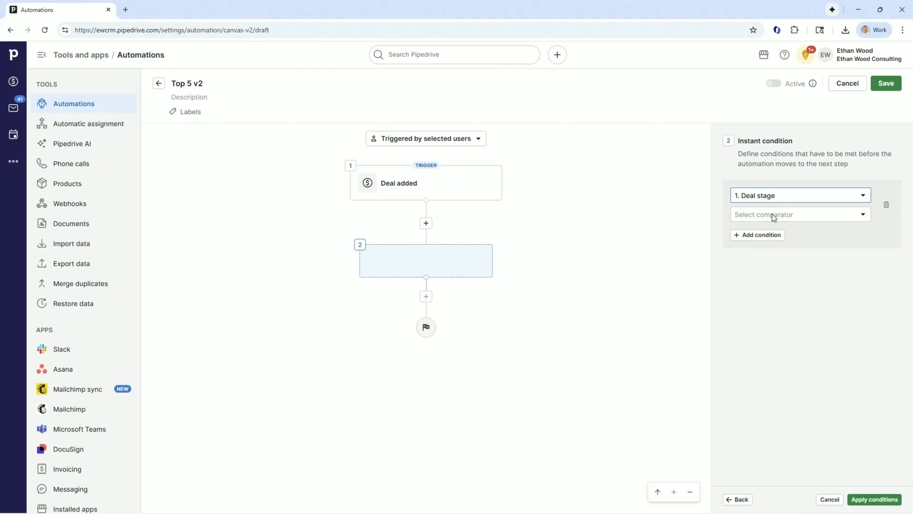
left_click(774, 214)
left_click(762, 264)
left_click(776, 235)
scroll(783, 352, "down", 3)
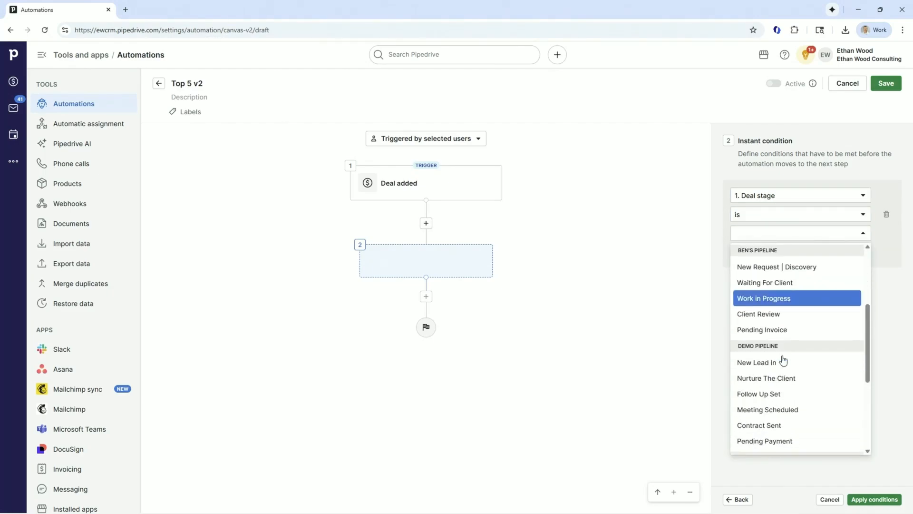
left_click(780, 365)
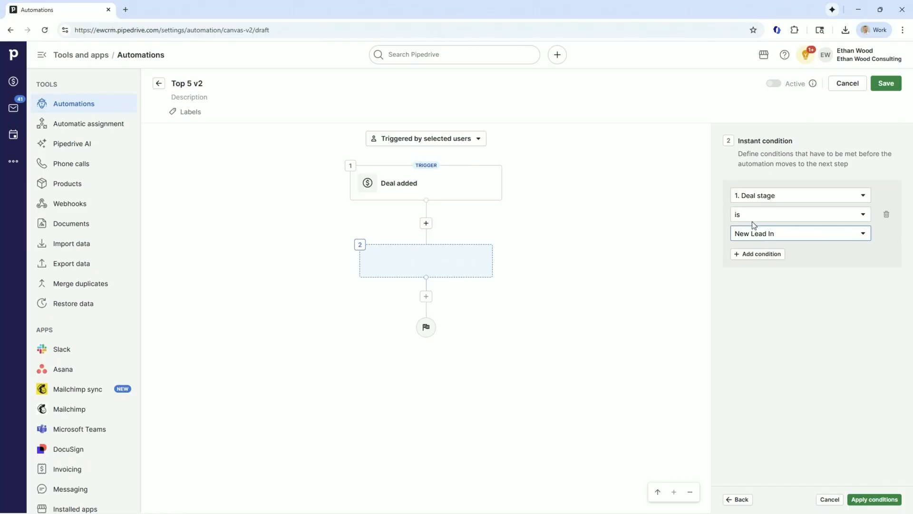
left_click(856, 495)
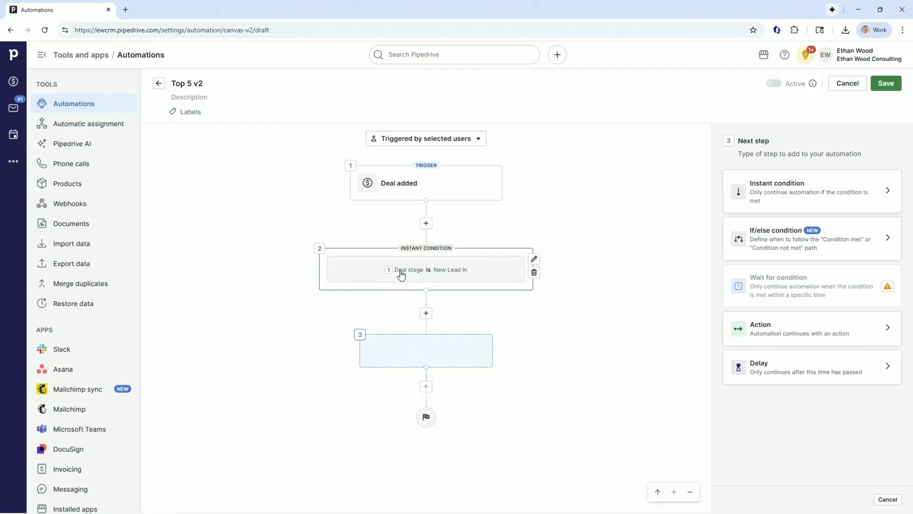
left_click(426, 139)
left_click(414, 171)
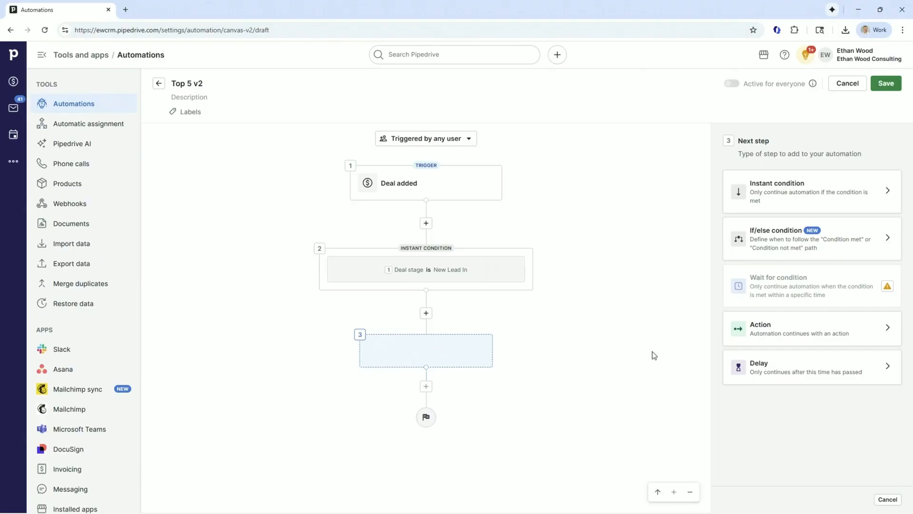
Step: Add an action that adds the triggering deal to the "Test for Top 5 Tutorial" sequence, and save the automation
left_click(779, 322)
left_click(774, 434)
left_click(770, 374)
left_click(890, 499)
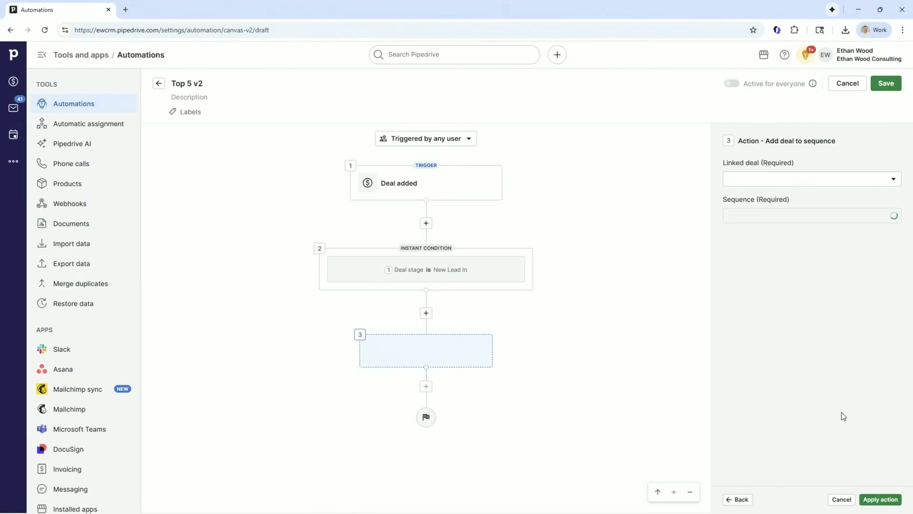
left_click(770, 180)
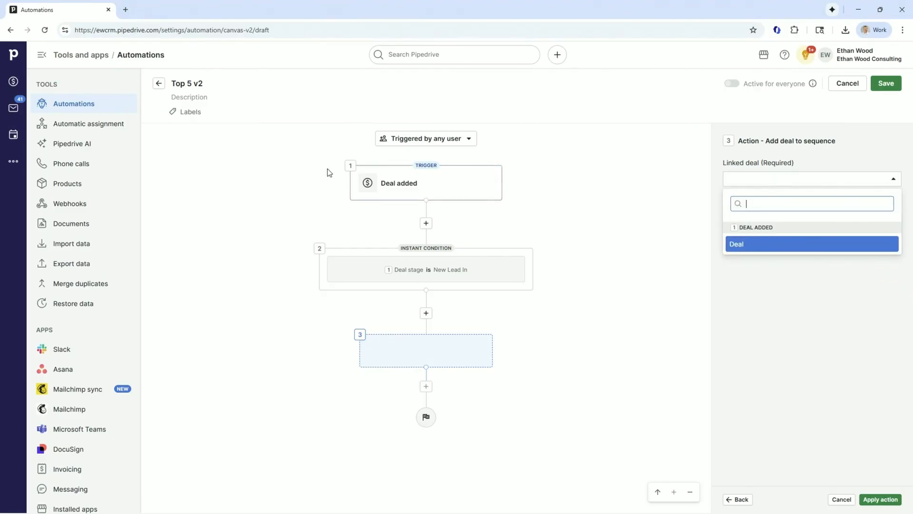
left_click(745, 245)
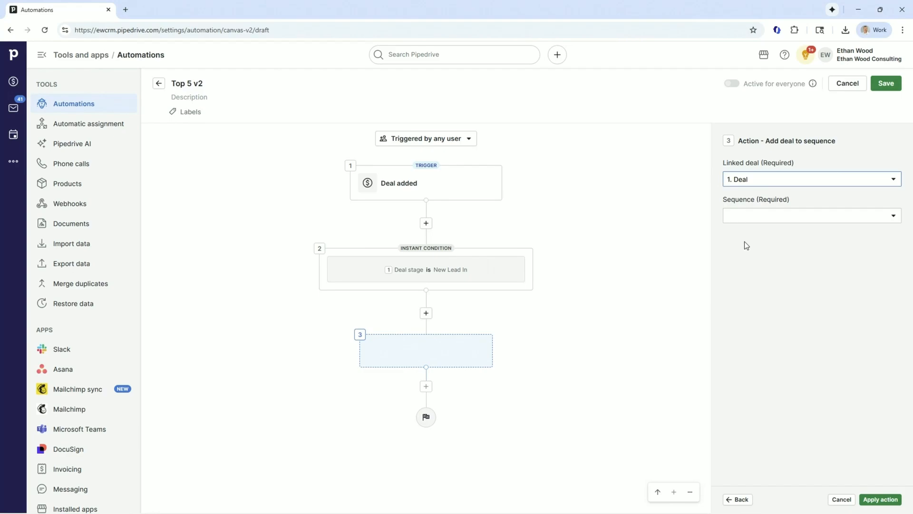
left_click(757, 215)
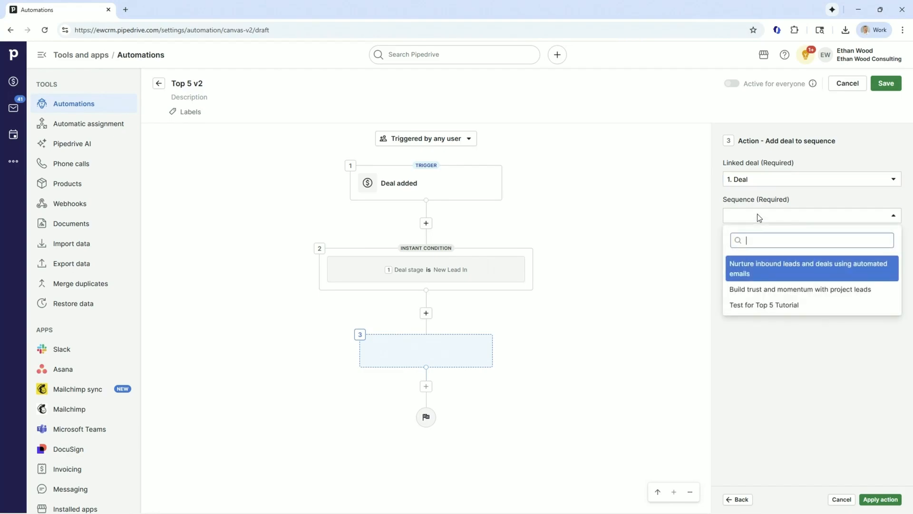
left_click(763, 308)
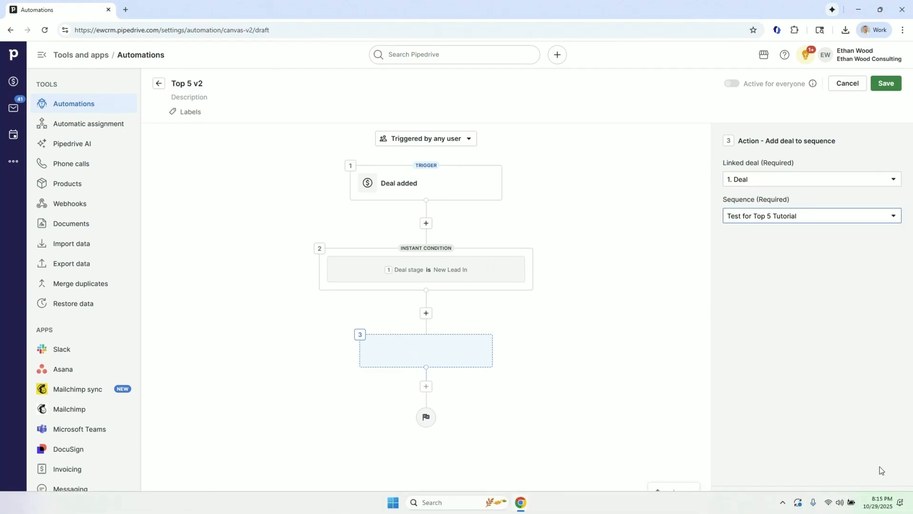
left_click(881, 500)
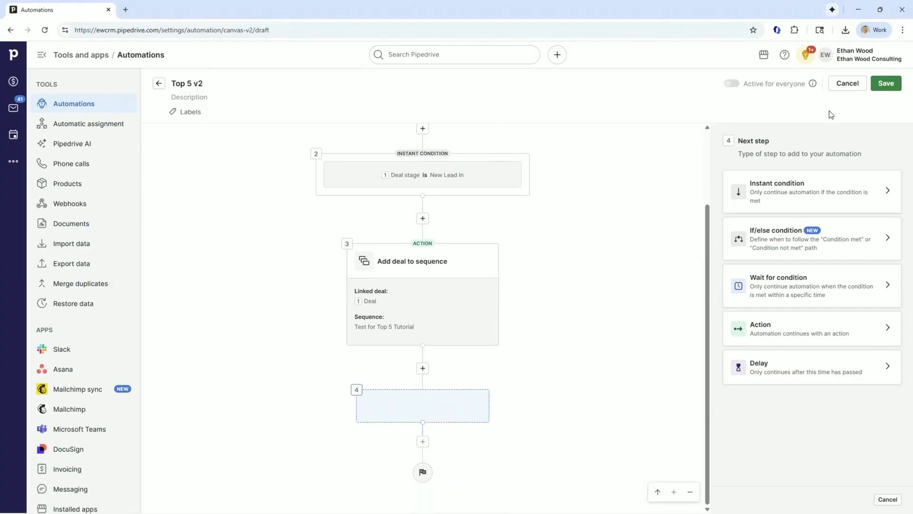
left_click(885, 83)
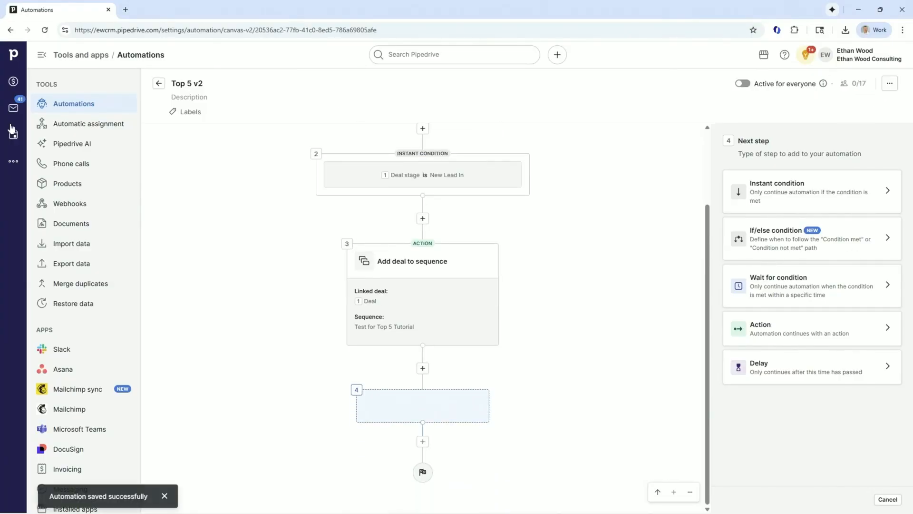
left_click(6, 162)
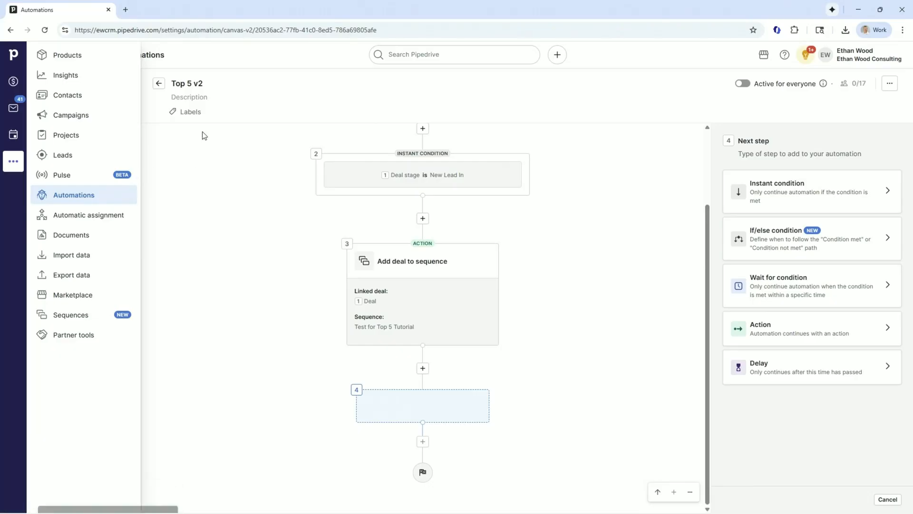
left_click(686, 162)
scroll(638, 216, "up", 2)
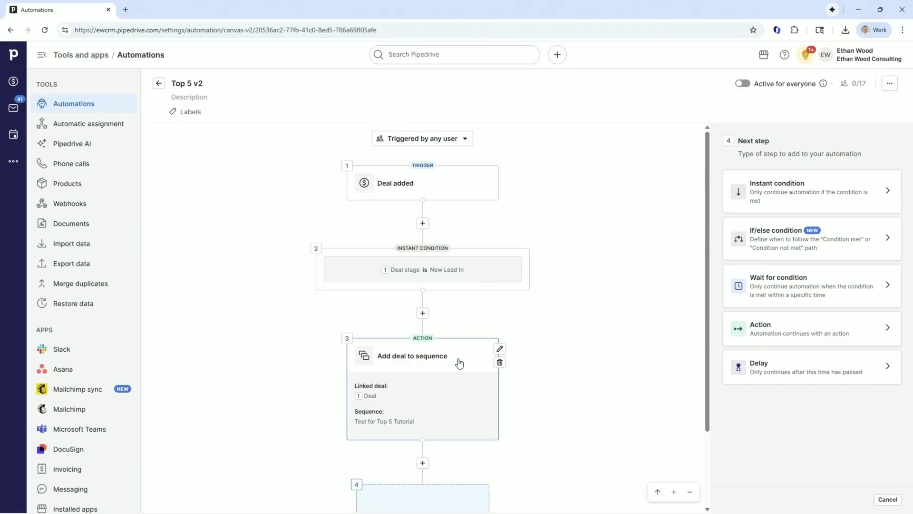
scroll(460, 363, "down", 1)
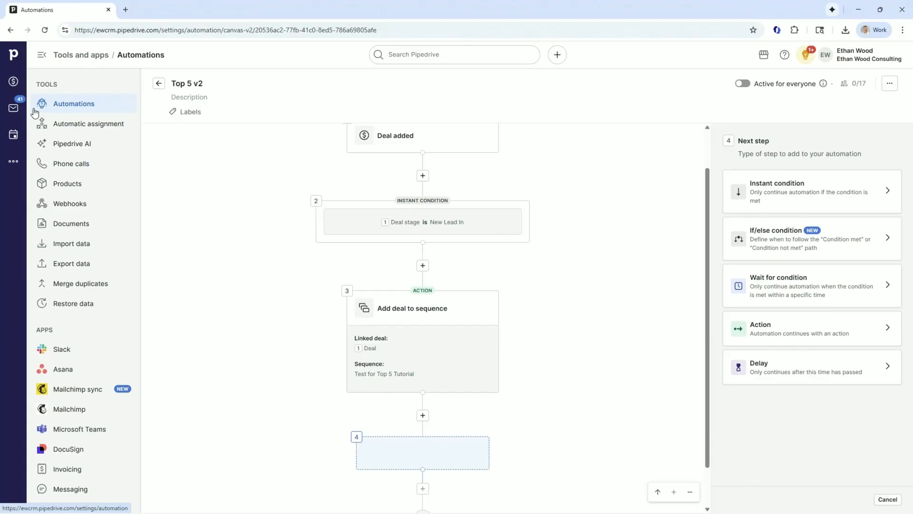
Step: Open the Demo Pipeline deals and move the first New Lead In deal to the Meeting Scheduled stage
left_click(14, 81)
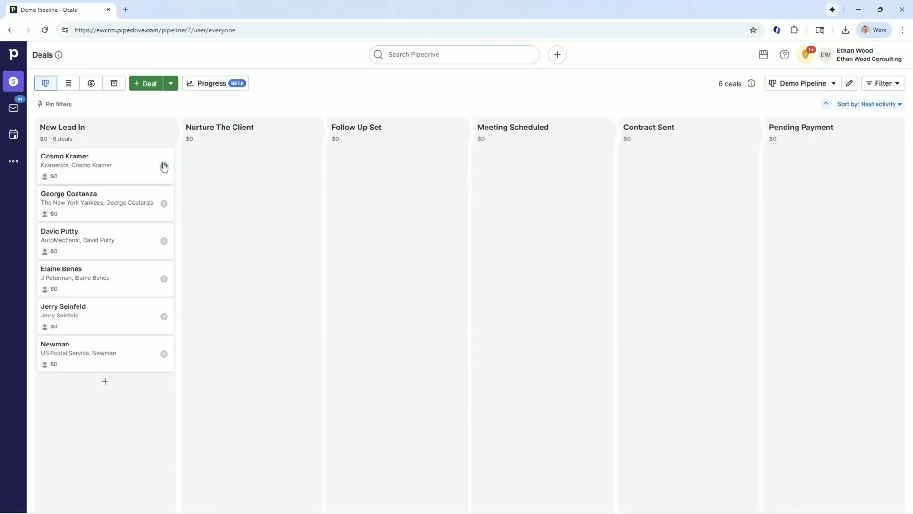
left_click_drag(123, 168, 549, 182)
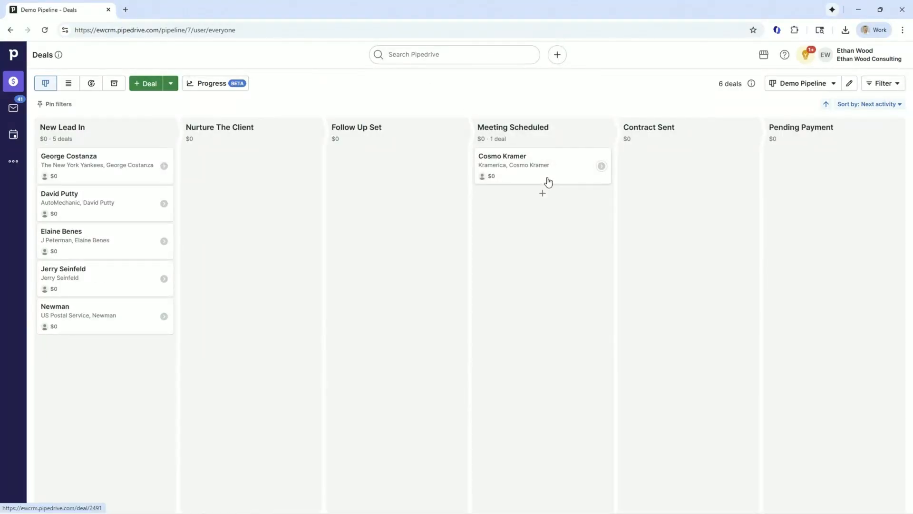
Step: Review the meeting details of the existing one-on-one Meeting scheduler link in Activities, and close them without changes
left_click(10, 141)
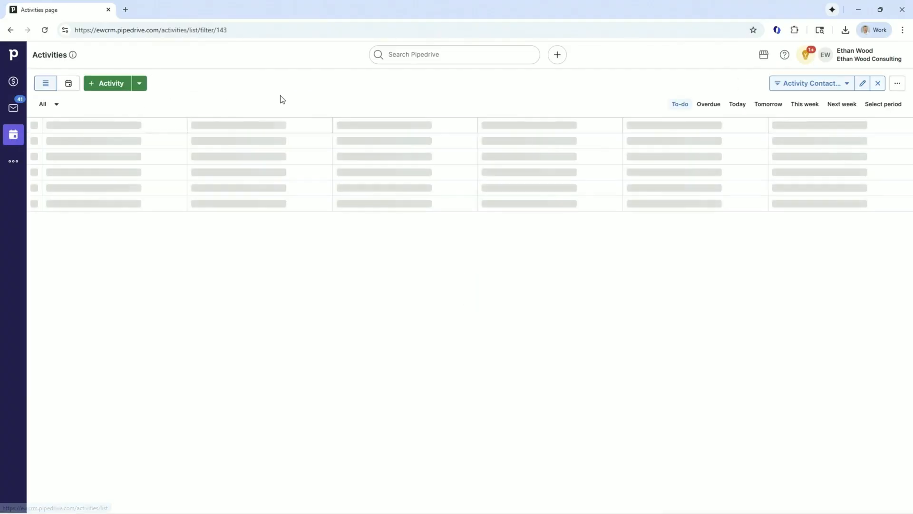
left_click(208, 83)
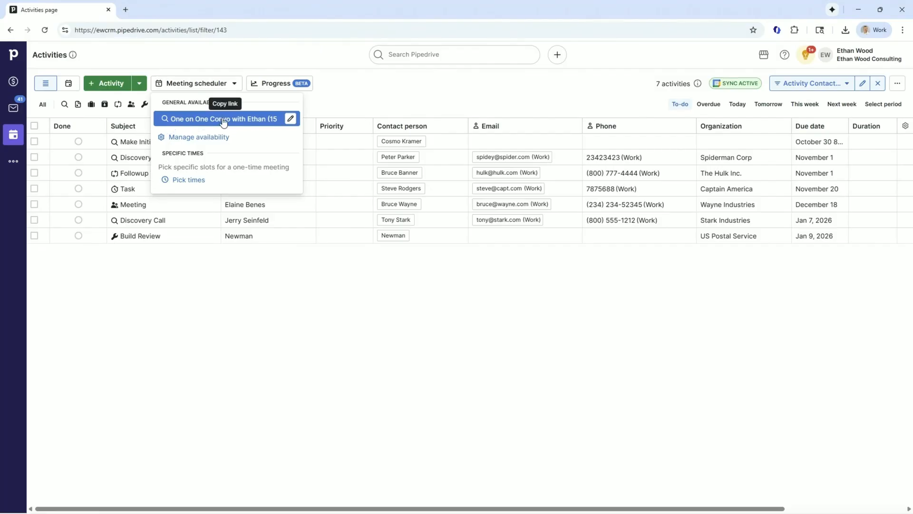
left_click(290, 119)
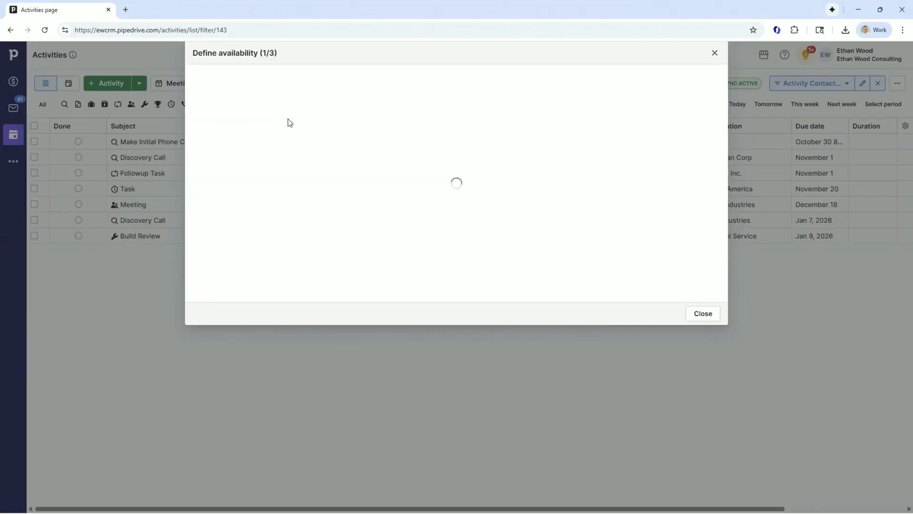
left_click(636, 314)
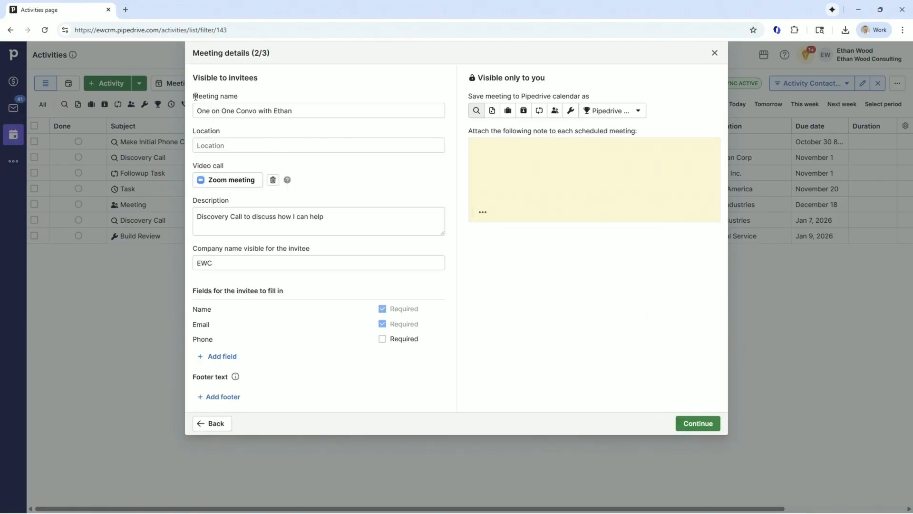
left_click_drag(194, 98, 235, 96)
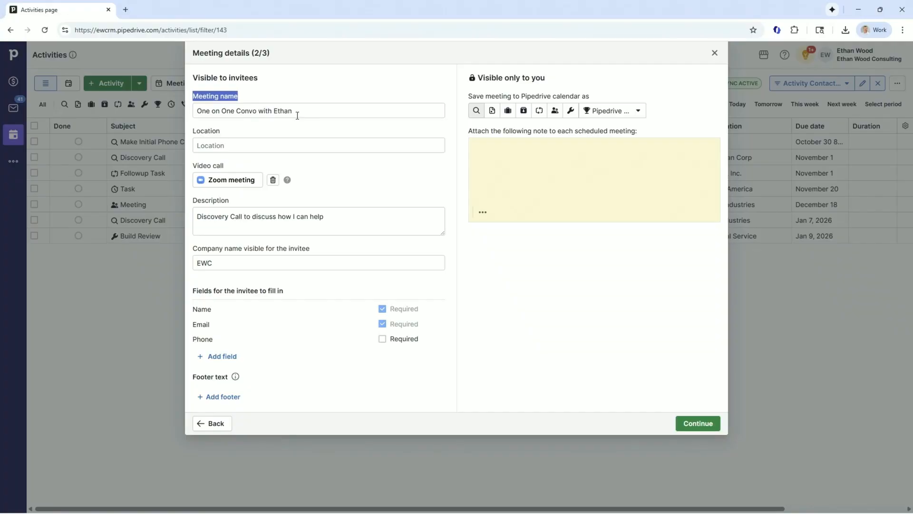
left_click_drag(298, 114, 198, 112)
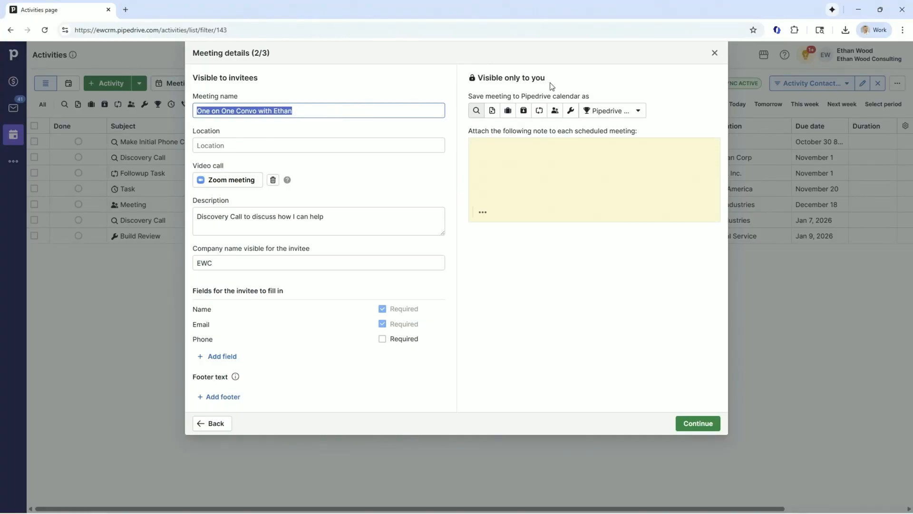
left_click(715, 53)
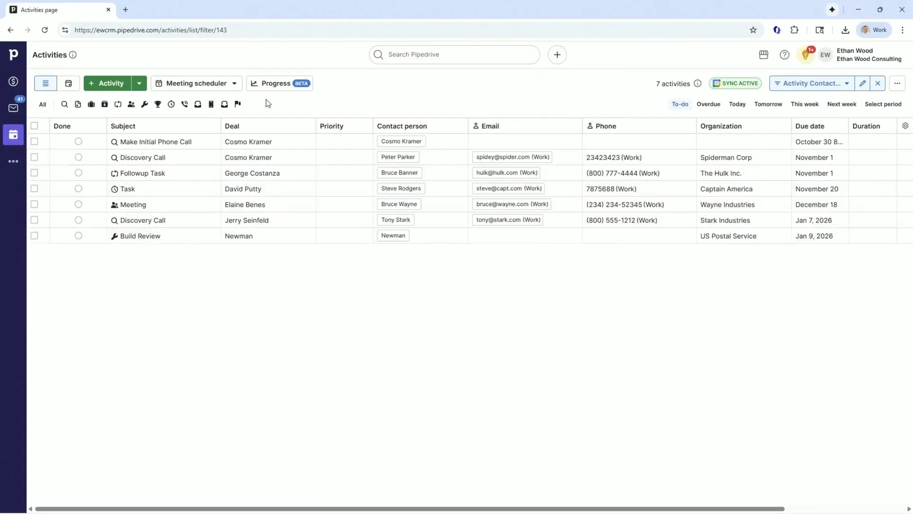
Step: Open the "Top 5 v2" automation from the Automations list for editing
left_click(4, 166)
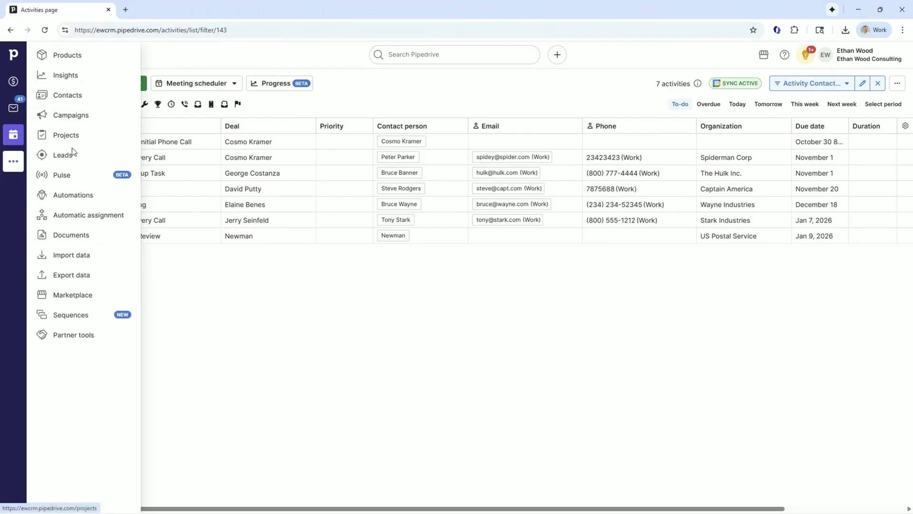
left_click(58, 195)
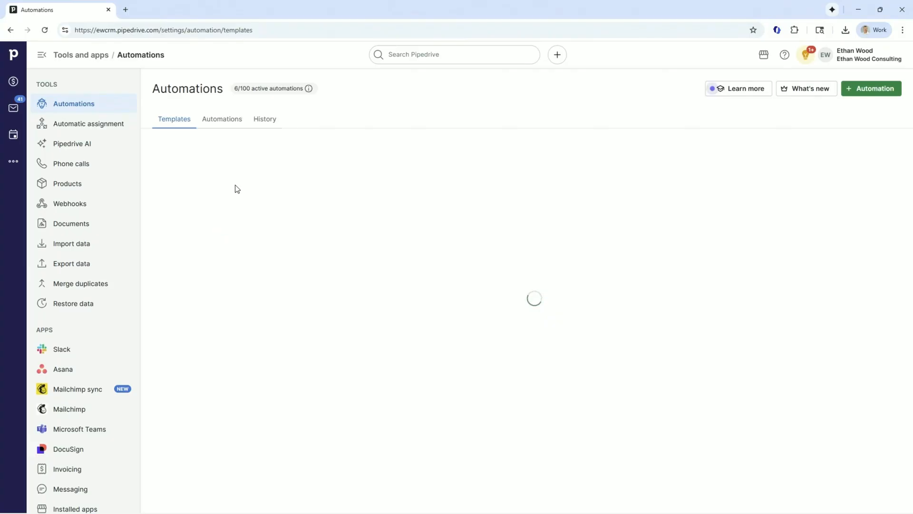
left_click(228, 125)
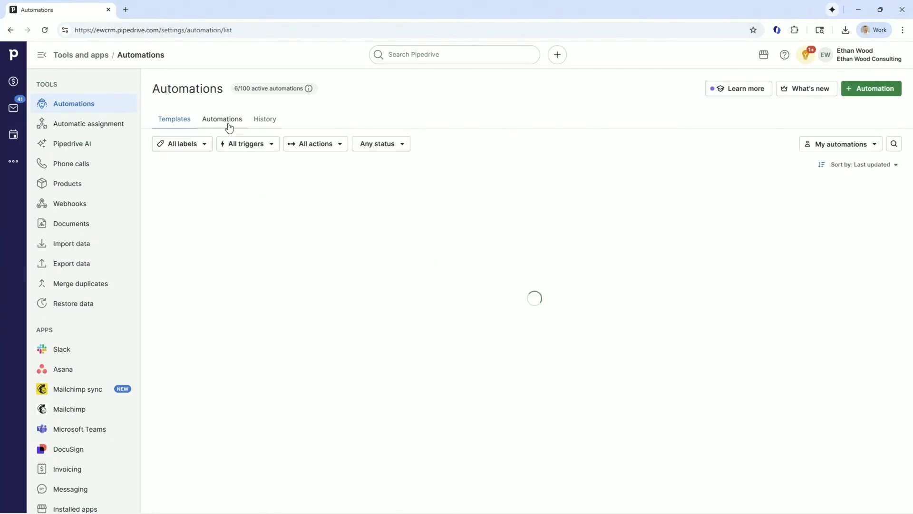
left_click(301, 197)
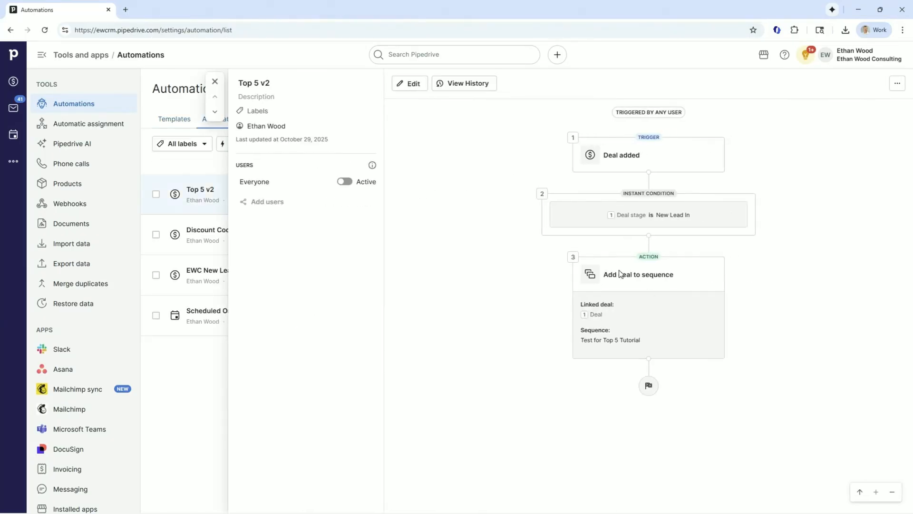
left_click(415, 84)
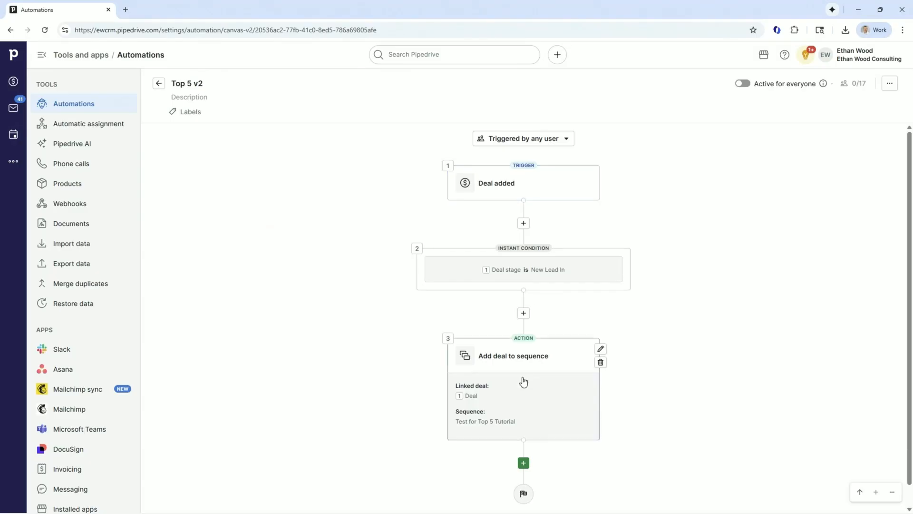
Step: Add an Update deal fields action after the add-to-sequence action, with Pipeline stage as the field to update
left_click(523, 463)
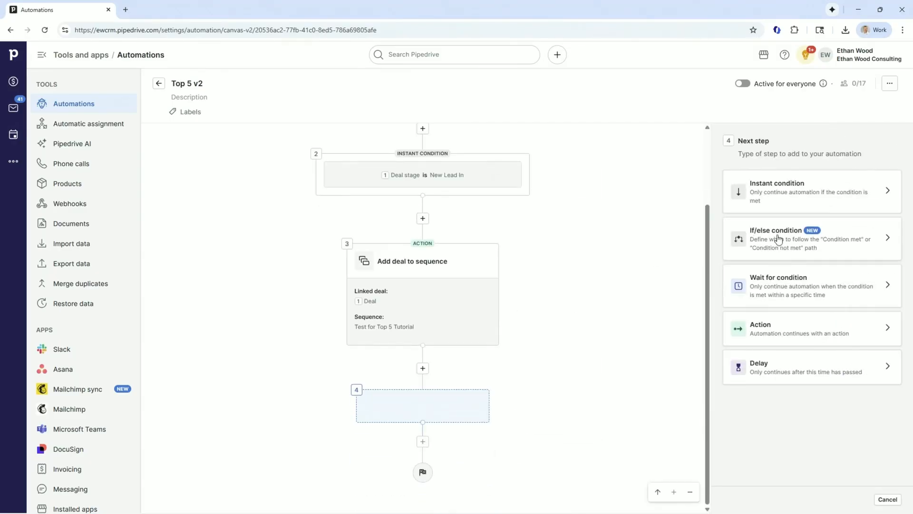
left_click(782, 333)
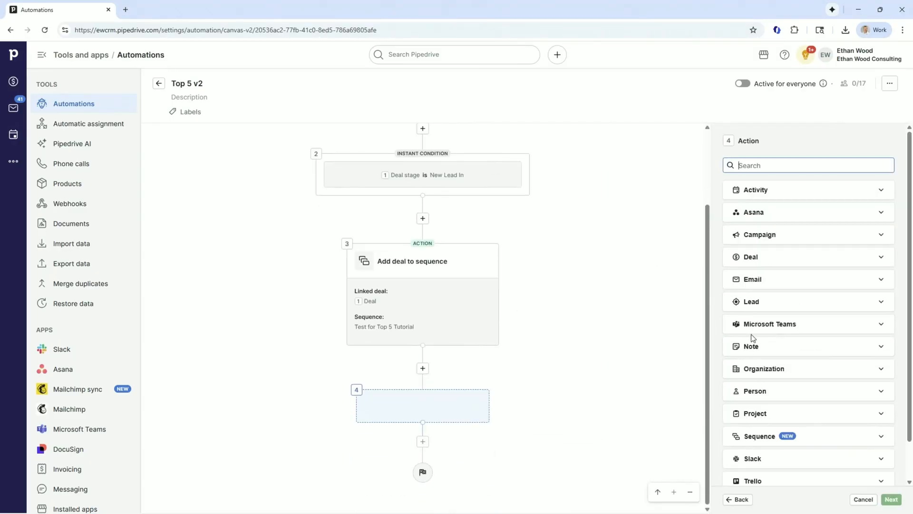
left_click(749, 260)
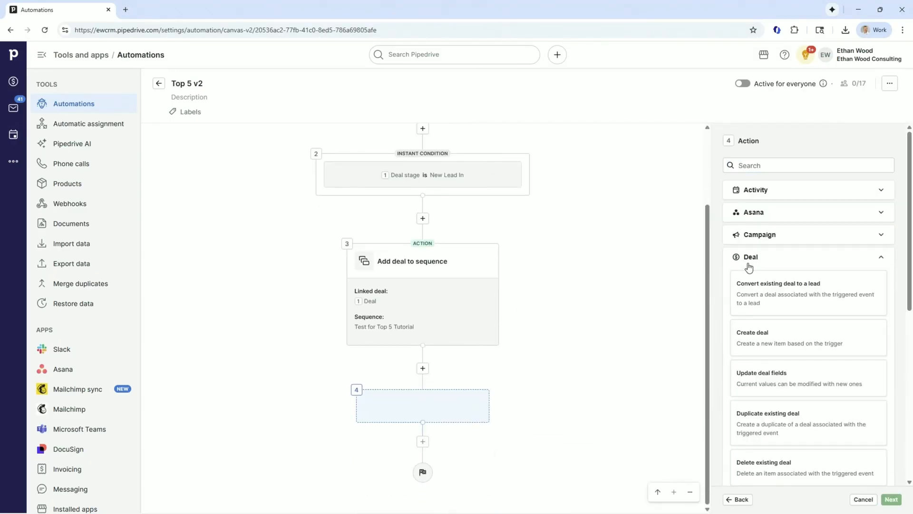
left_click(752, 379)
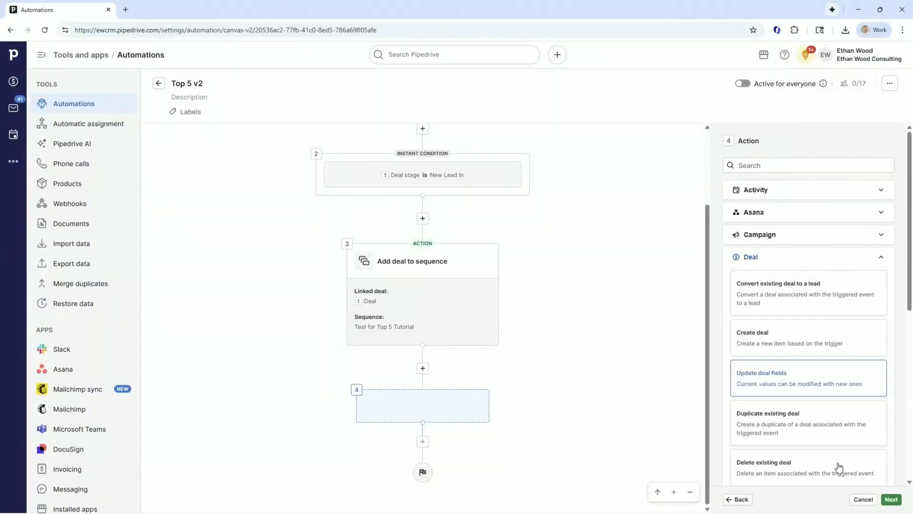
left_click(892, 499)
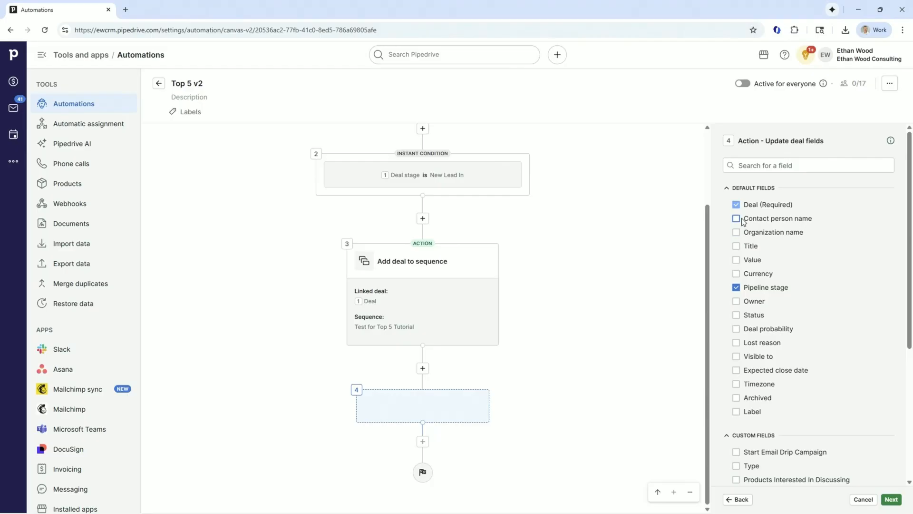
scroll(749, 388, "down", 3)
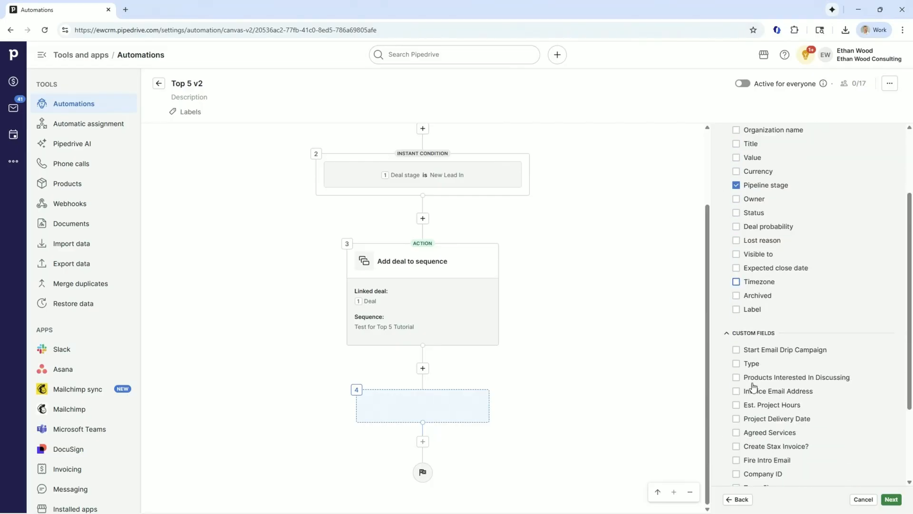
scroll(761, 376, "down", 2)
scroll(750, 373, "up", 6)
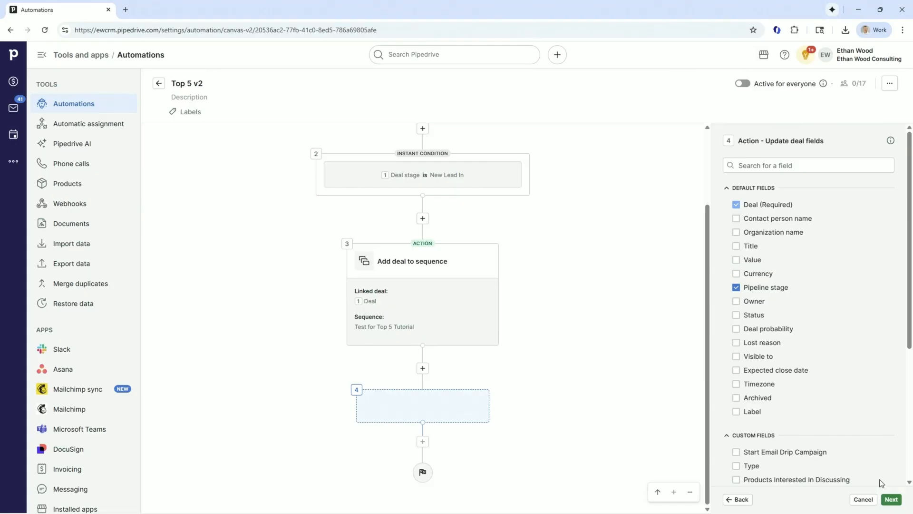
left_click(885, 499)
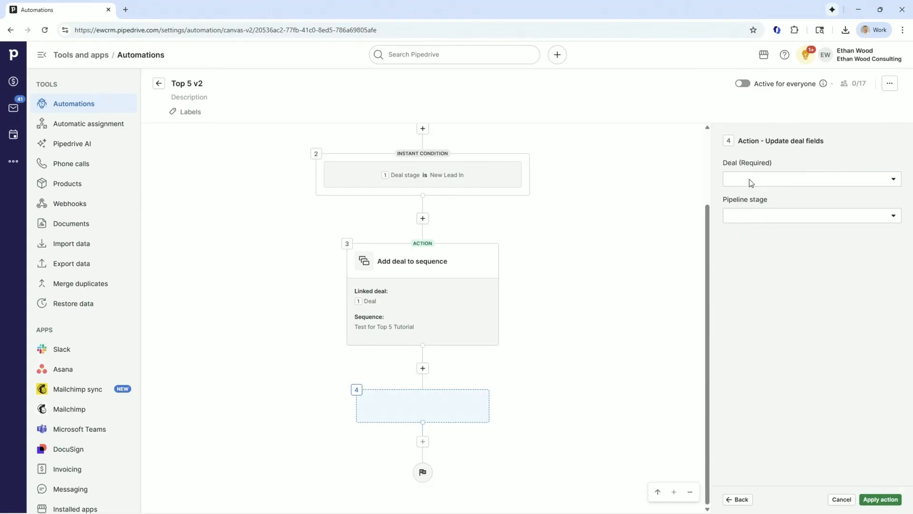
Step: Set the action to move the triggering deal to Meeting Scheduled in the Demo Pipeline, and save the automation
left_click(750, 184)
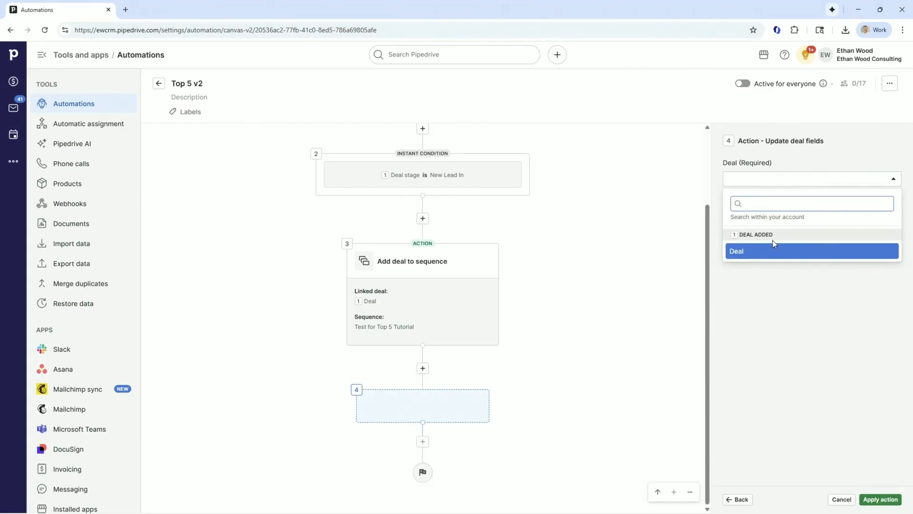
scroll(389, 198, "up", 2)
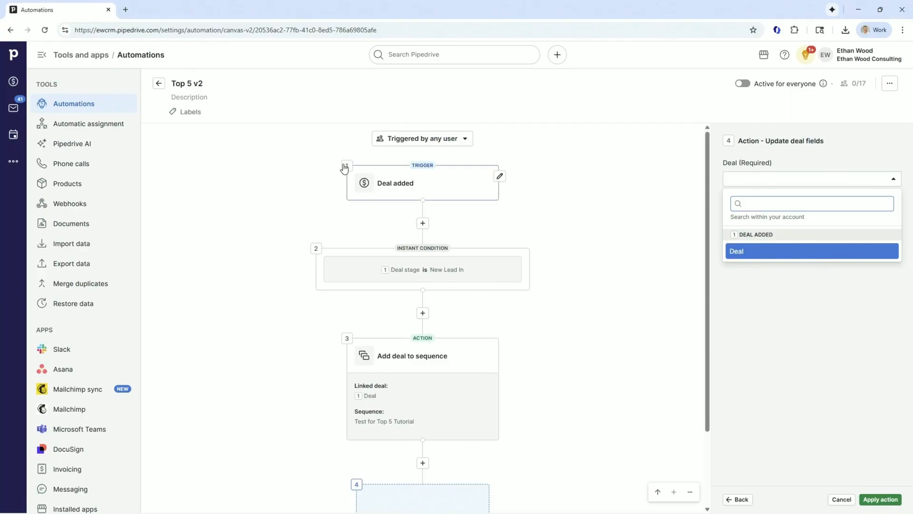
left_click(757, 252)
left_click(744, 218)
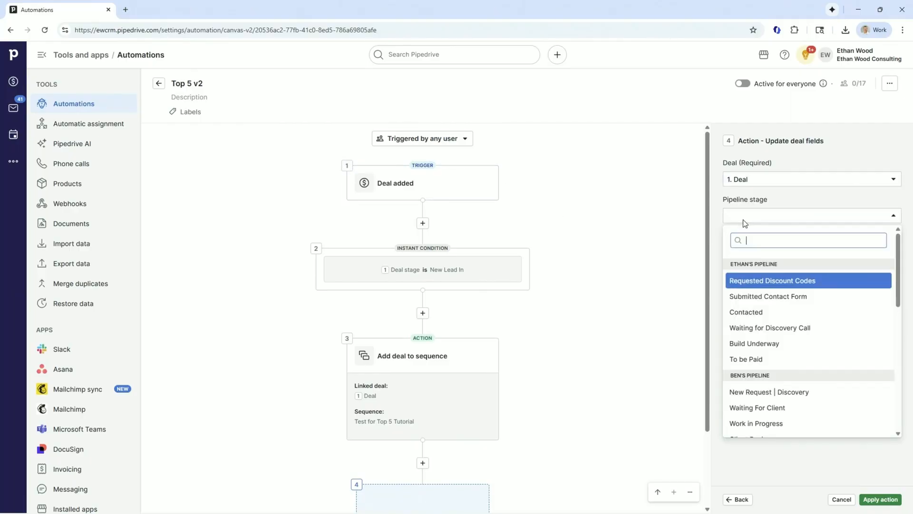
scroll(761, 328, "down", 4)
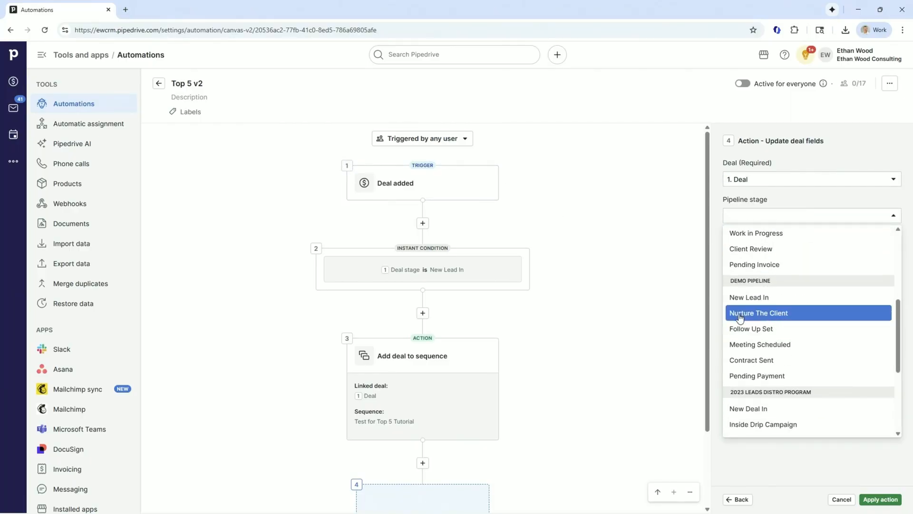
left_click(753, 346)
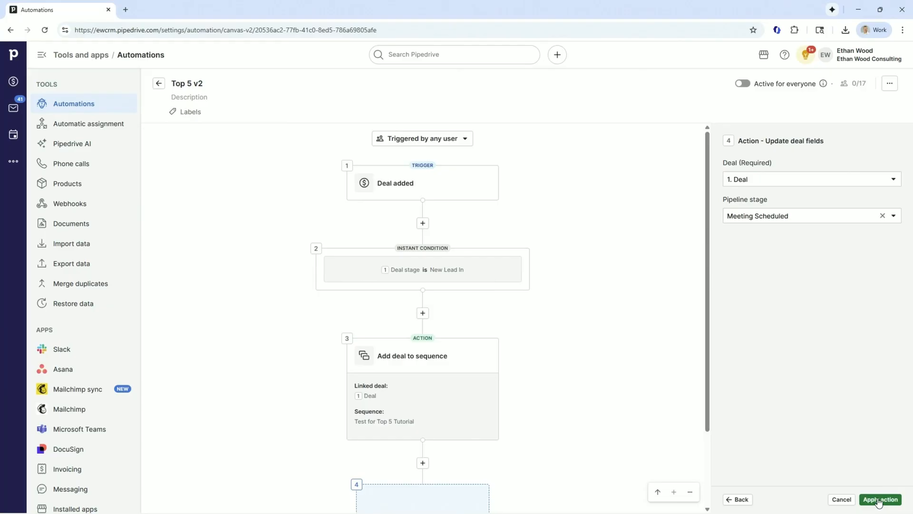
left_click(881, 499)
left_click(881, 91)
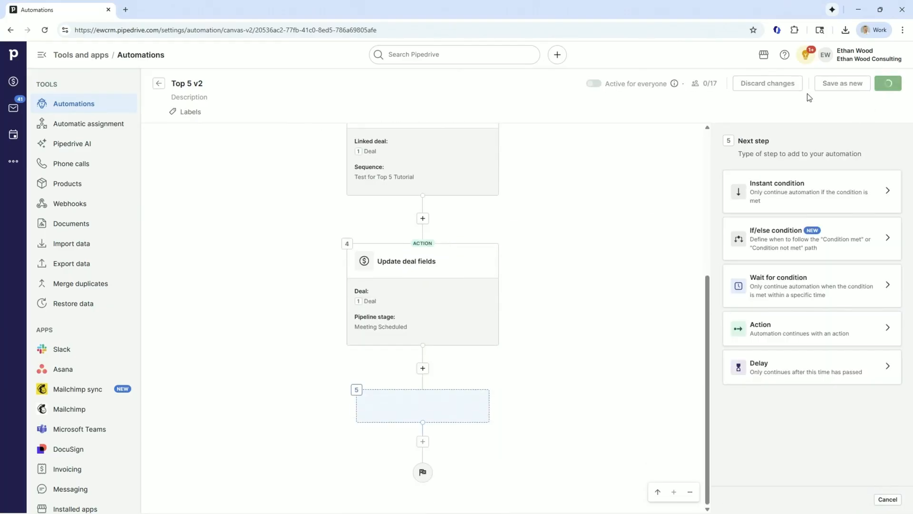
Step: Open the Deals board of the Demo Pipeline
left_click(13, 81)
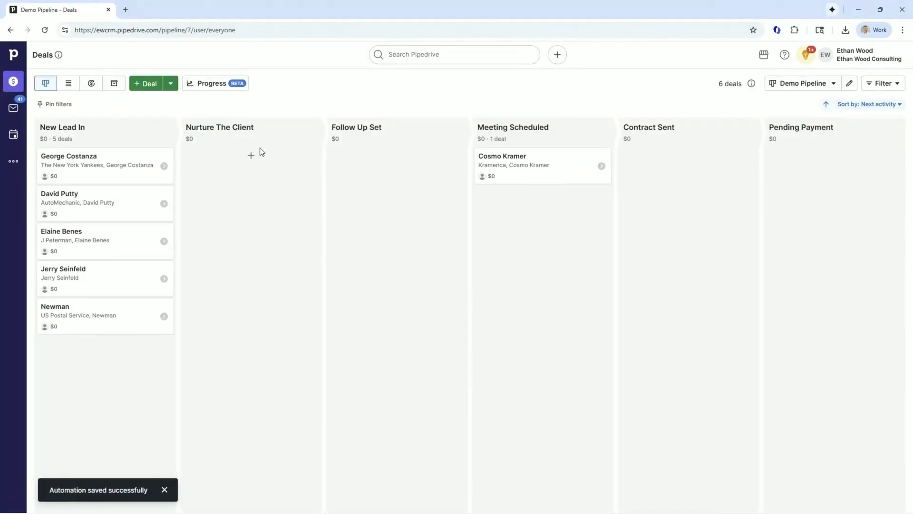